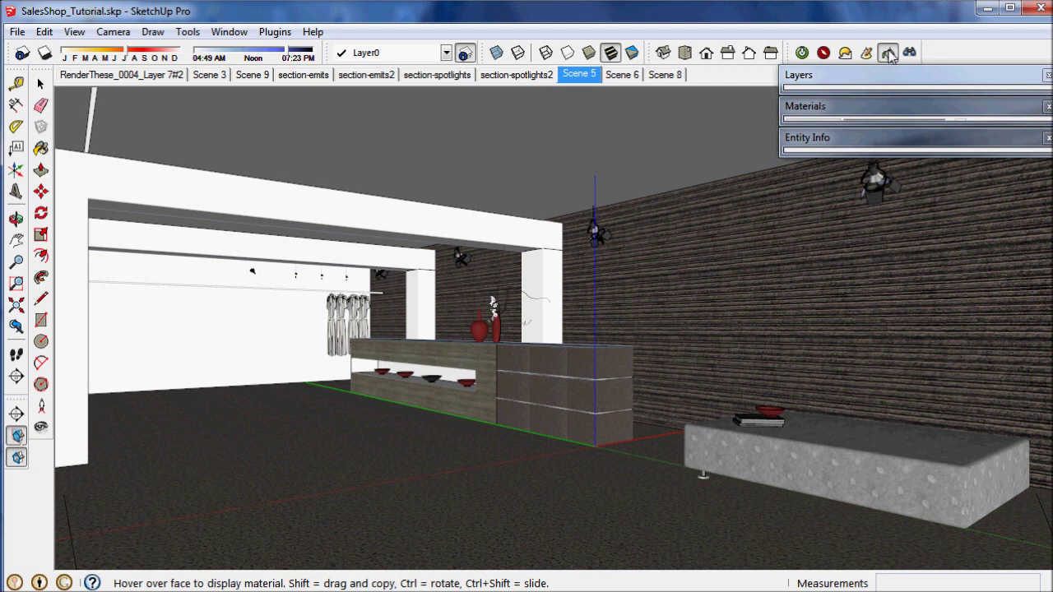
# Eyedrop the concrete block and apply Perfect Reflection > Polished Concrete to Concrete_Polished_Aggregate_Exposed.
pyautogui.click(888, 54)
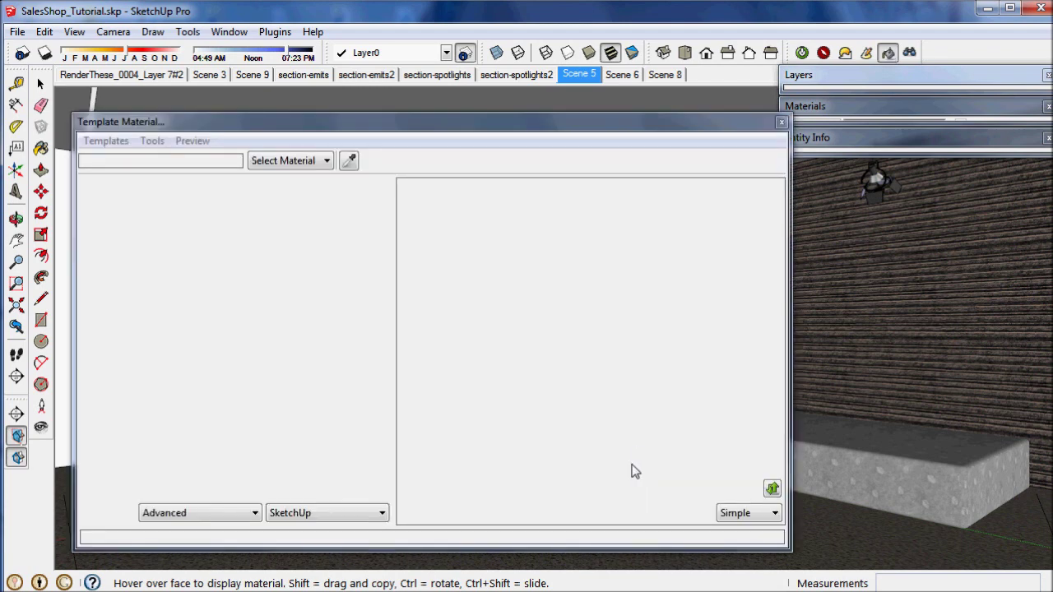
pyautogui.click(863, 529)
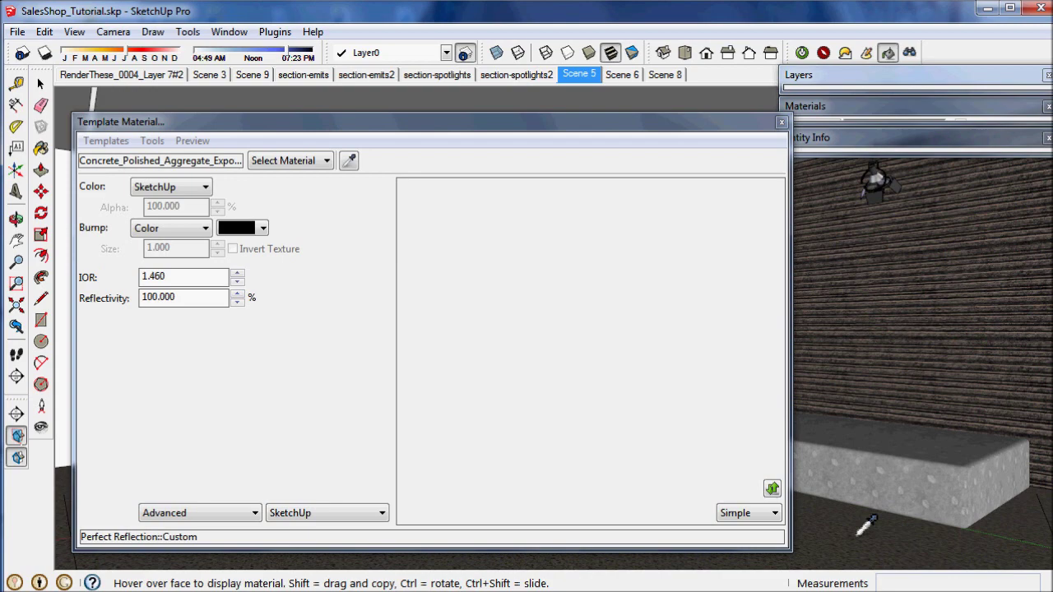
pyautogui.click(106, 142)
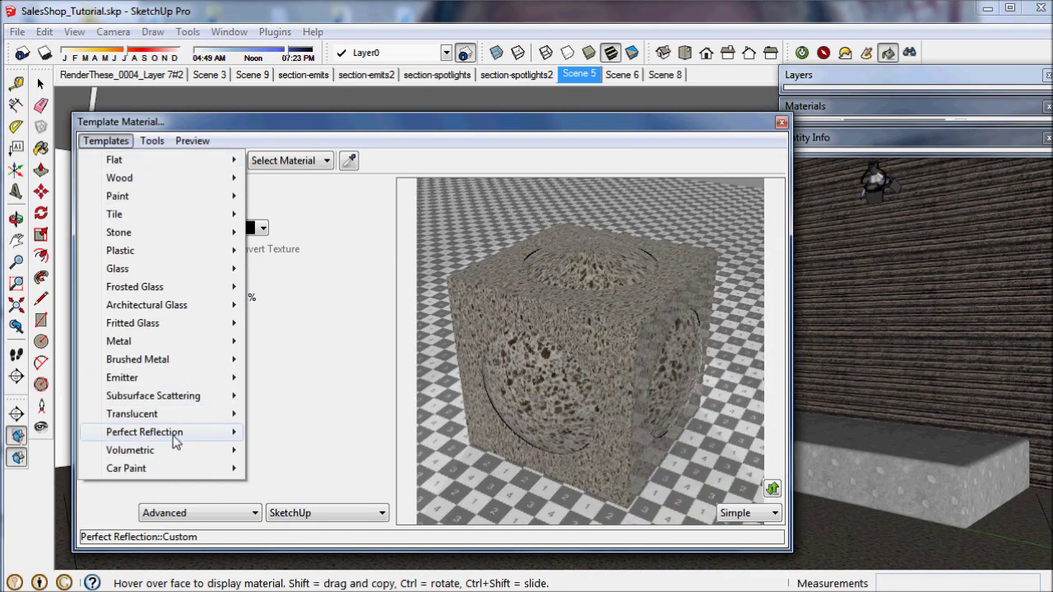
pyautogui.moveTo(171, 443)
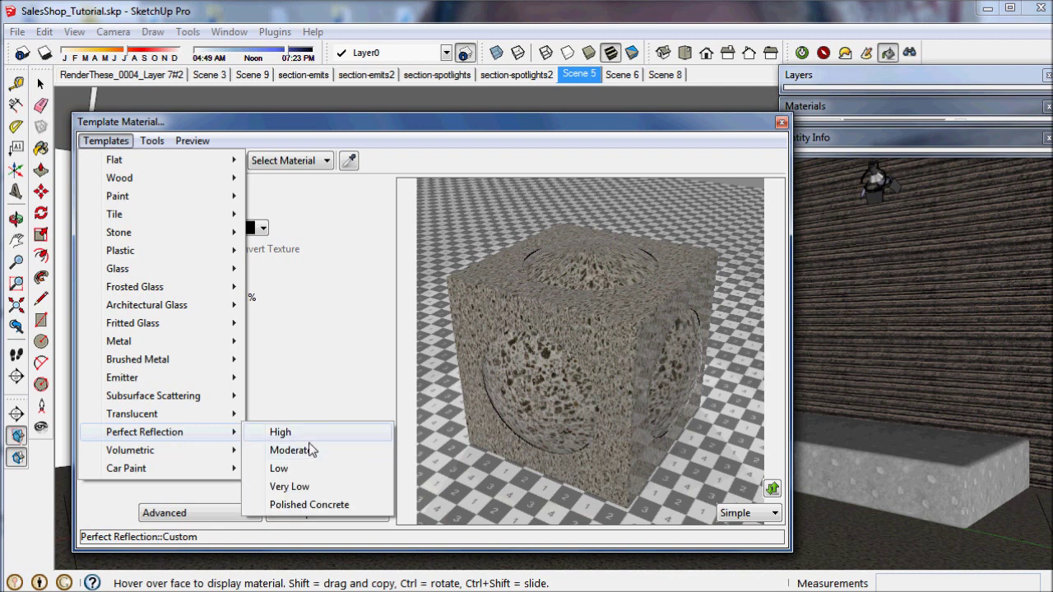
pyautogui.click(303, 507)
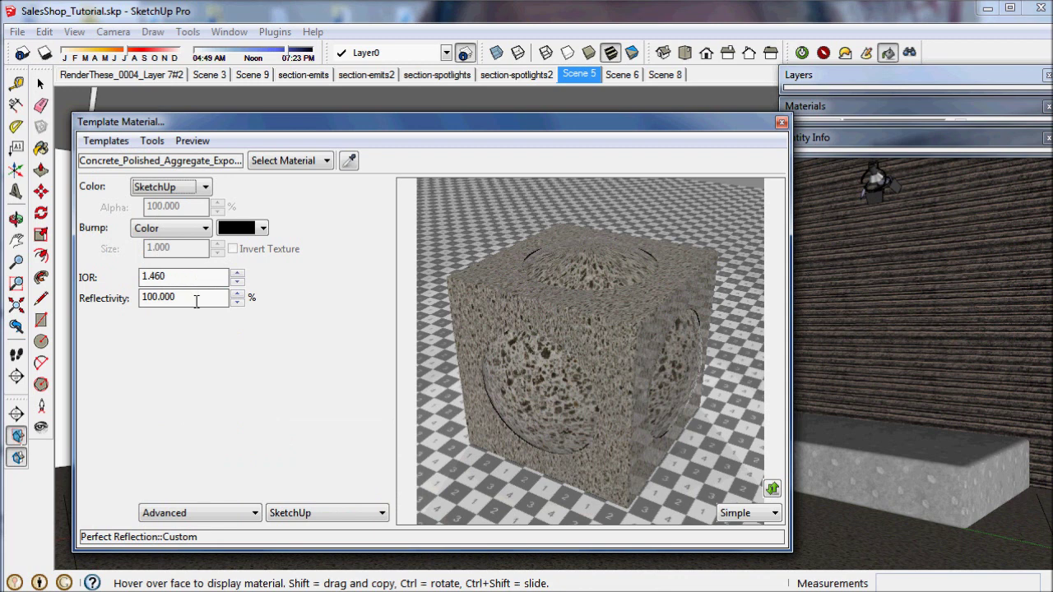
pyautogui.click(196, 300)
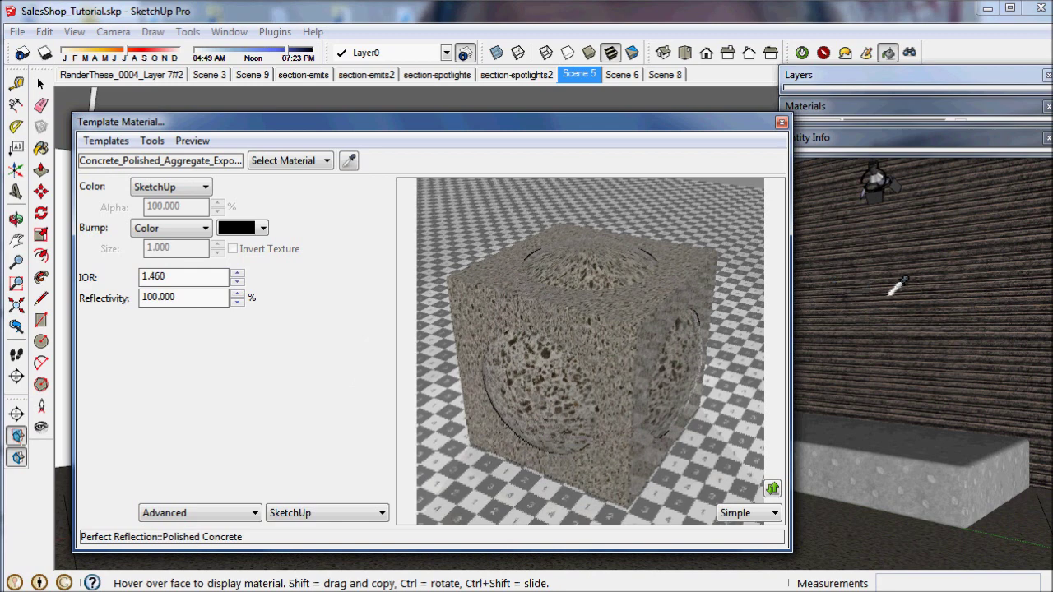
pyautogui.click(898, 287)
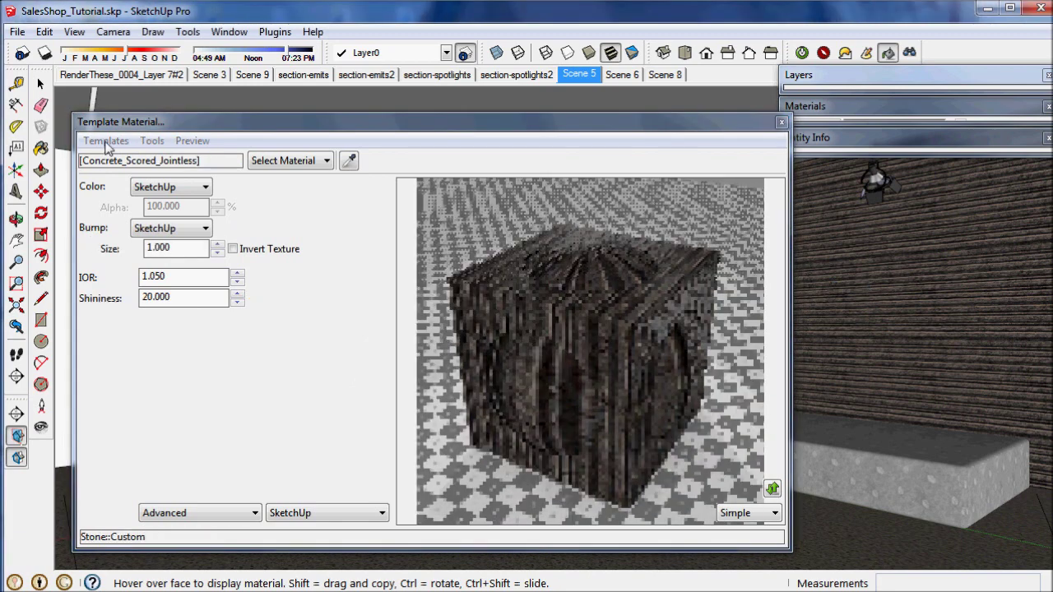
# Apply Stone > Natural to the wall material with Shininess 20, IOR 1.05, and SketchUp bump.
pyautogui.click(106, 141)
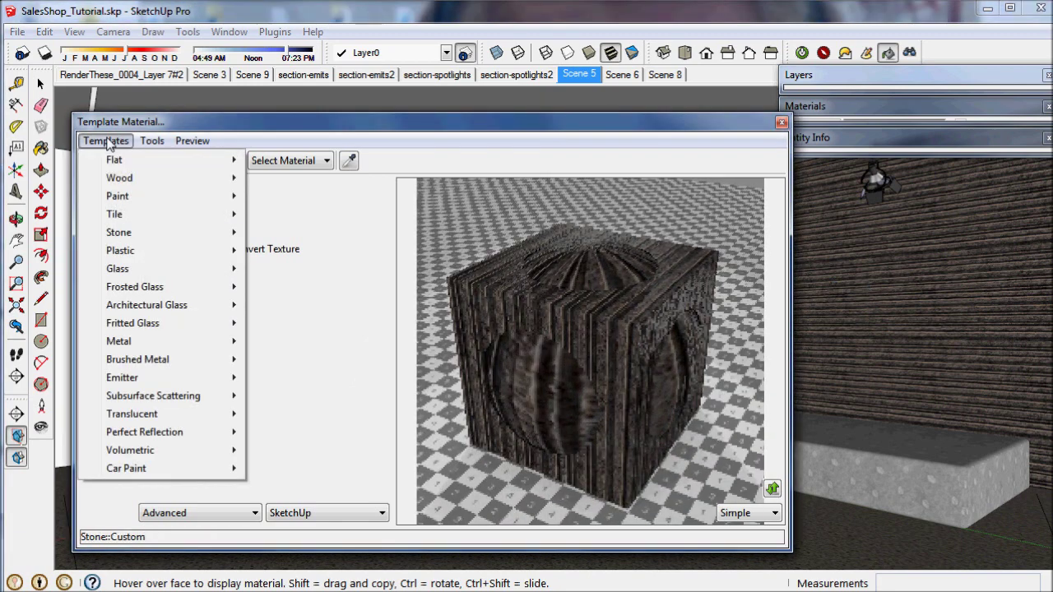
pyautogui.moveTo(165, 234)
pyautogui.click(280, 231)
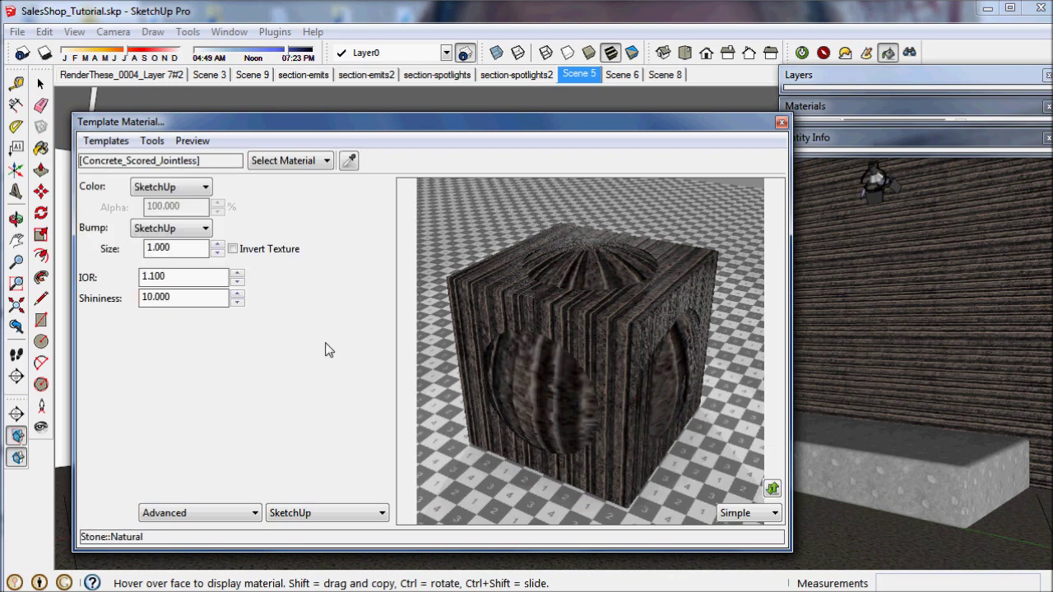
pyautogui.moveTo(149, 297); pyautogui.dragTo(141, 297)
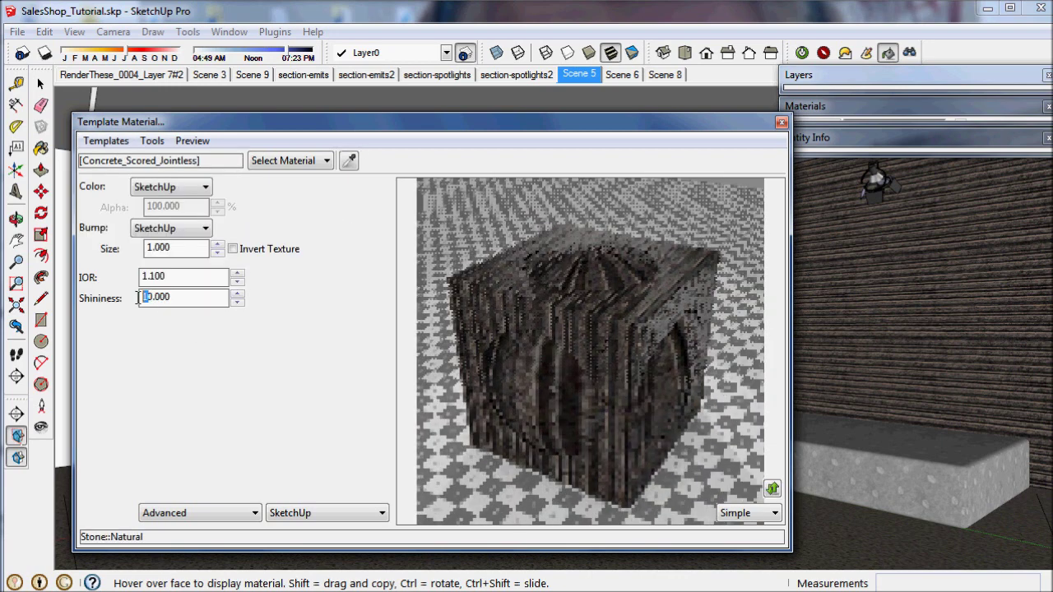
pyautogui.write('2')
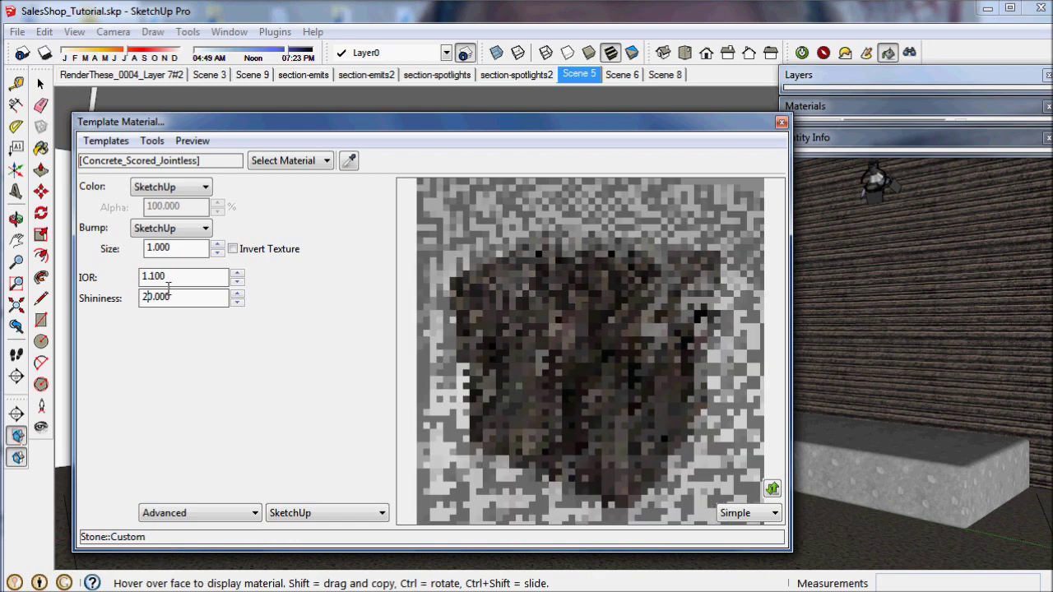
pyautogui.moveTo(168, 276); pyautogui.dragTo(150, 276)
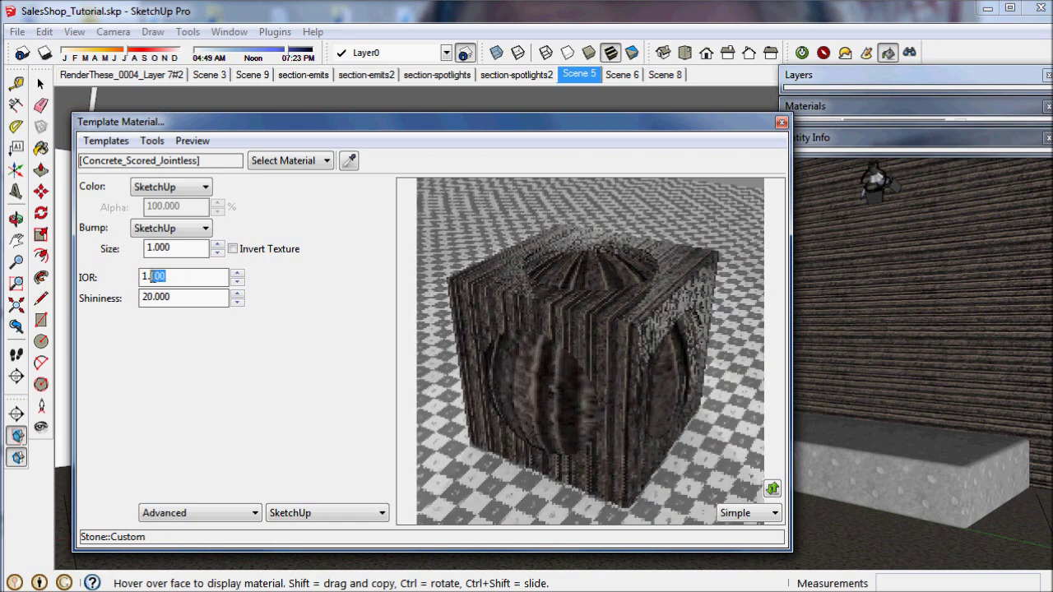
pyautogui.write('05')
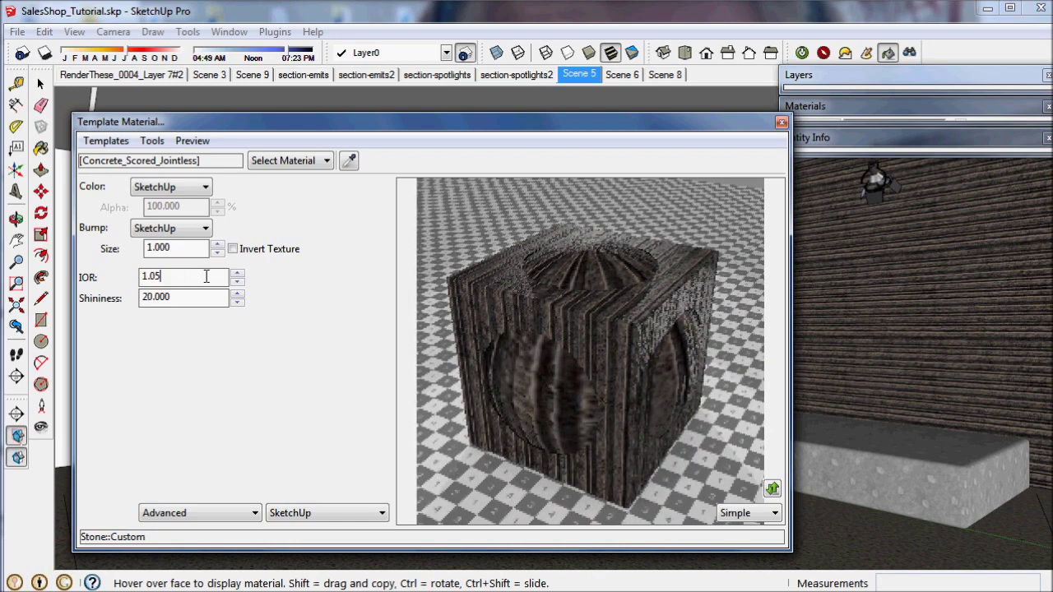
pyautogui.click(205, 232)
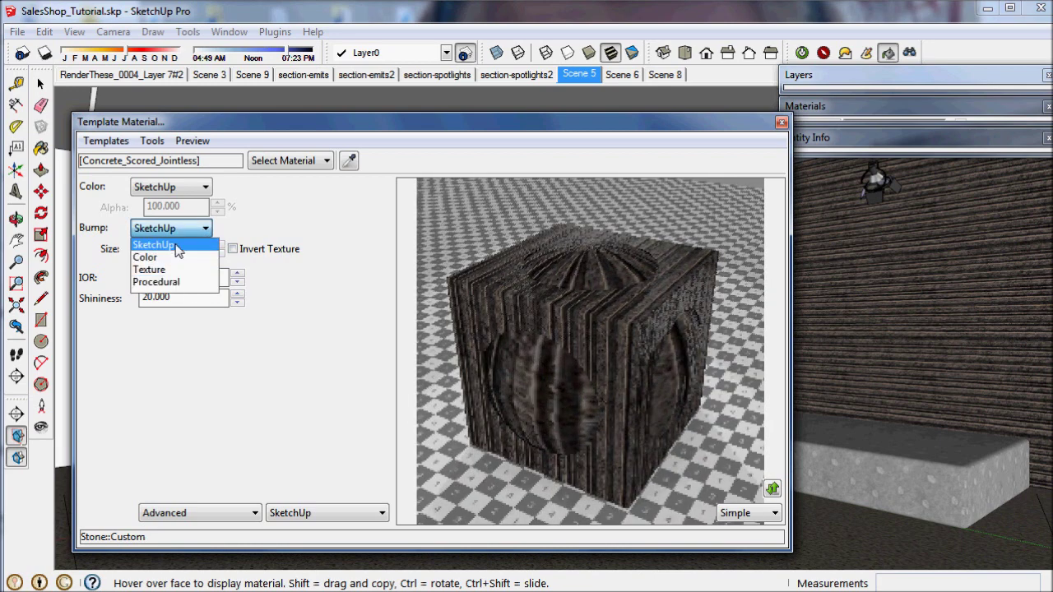
pyautogui.click(194, 245)
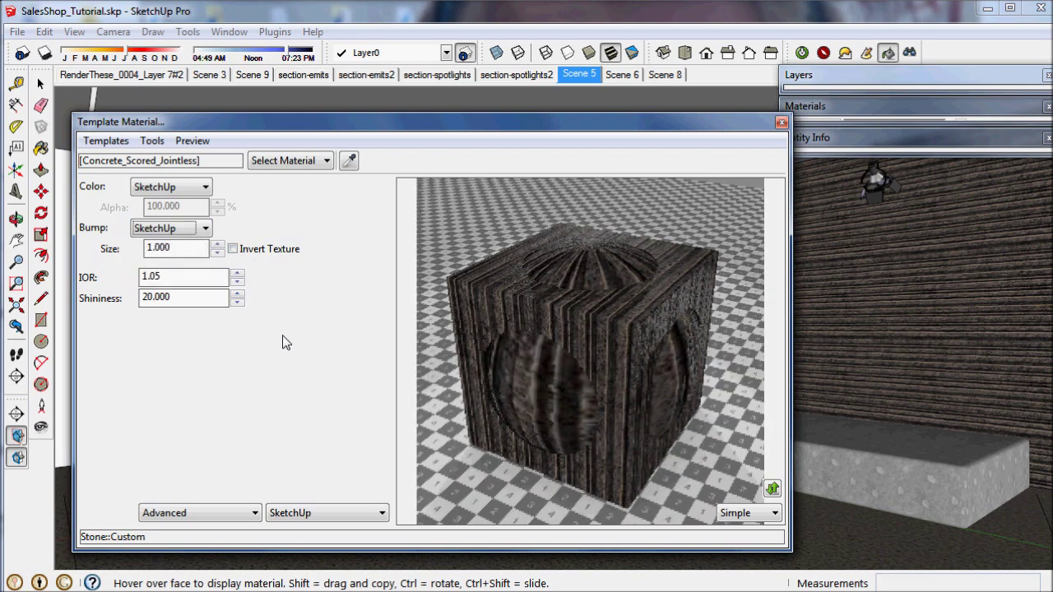
# Sample the tile surface's AO_SE64_12X12_Sable_Twilight material and apply the Tile > Gloss template.
pyautogui.click(782, 123)
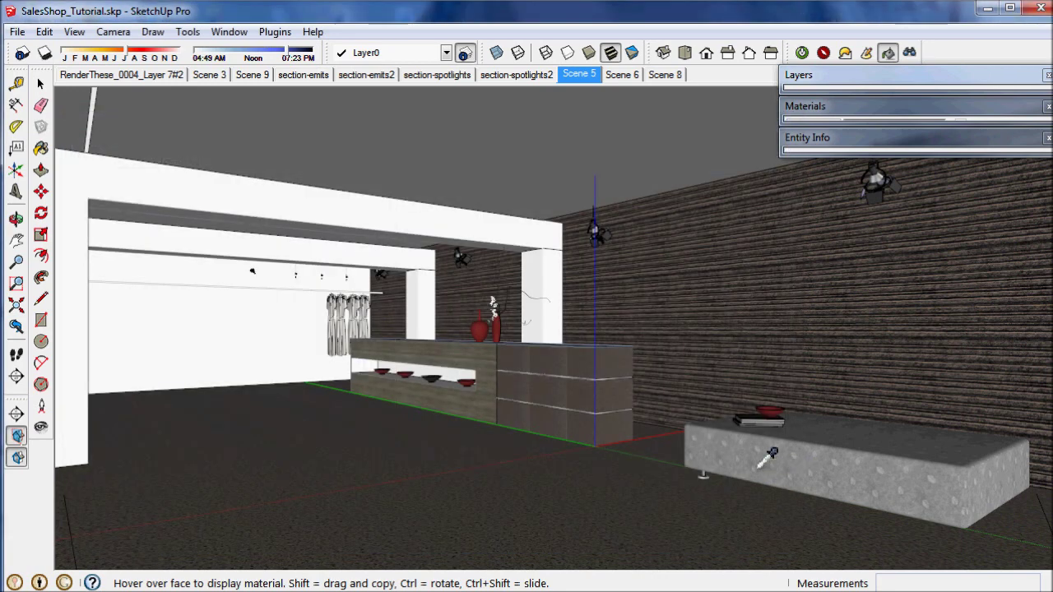
pyautogui.click(760, 466)
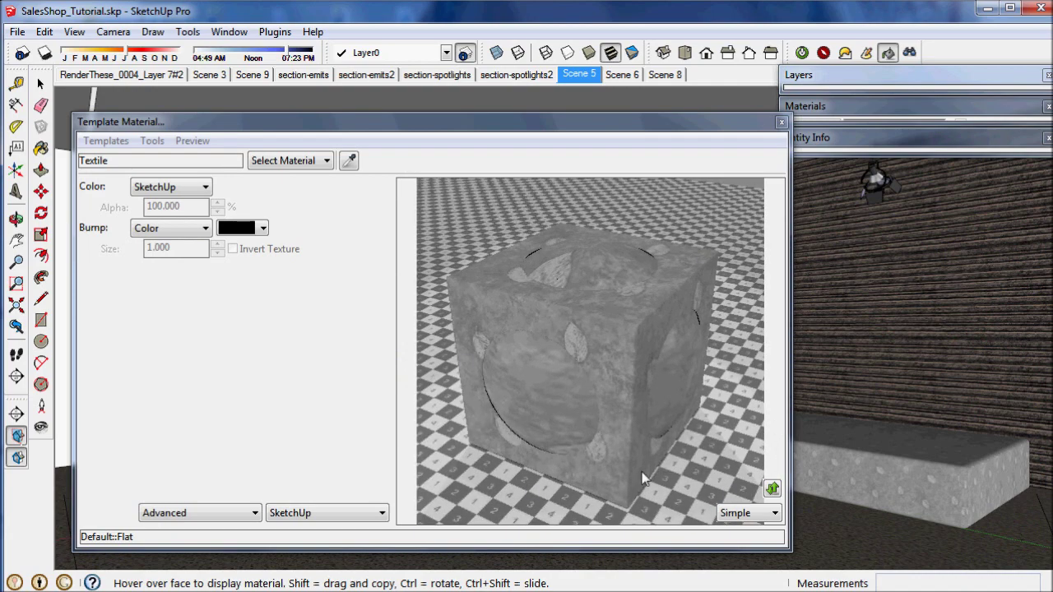
pyautogui.click(782, 124)
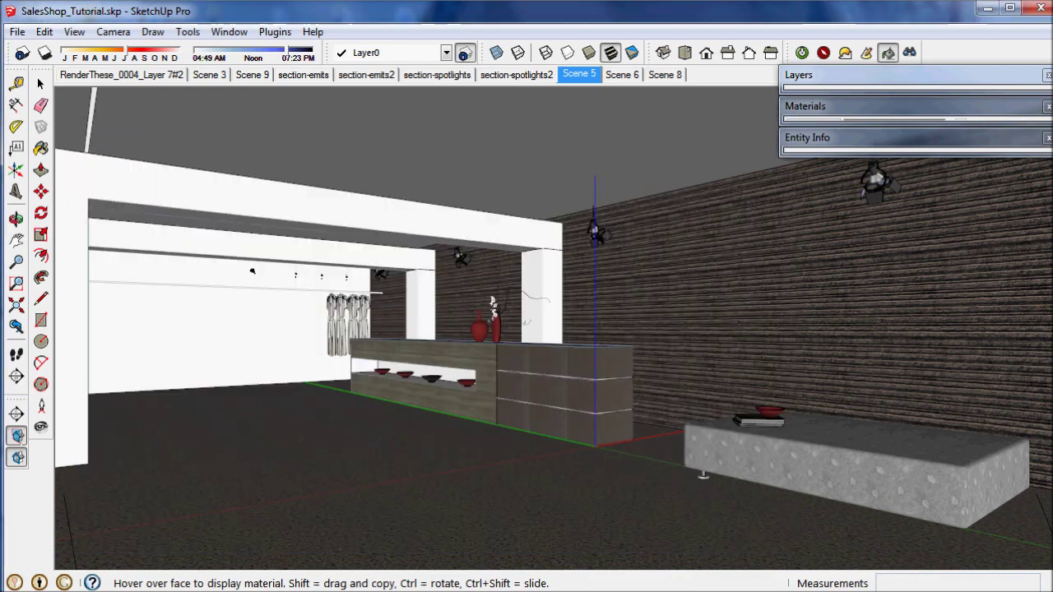
pyautogui.click(574, 438)
pyautogui.click(106, 140)
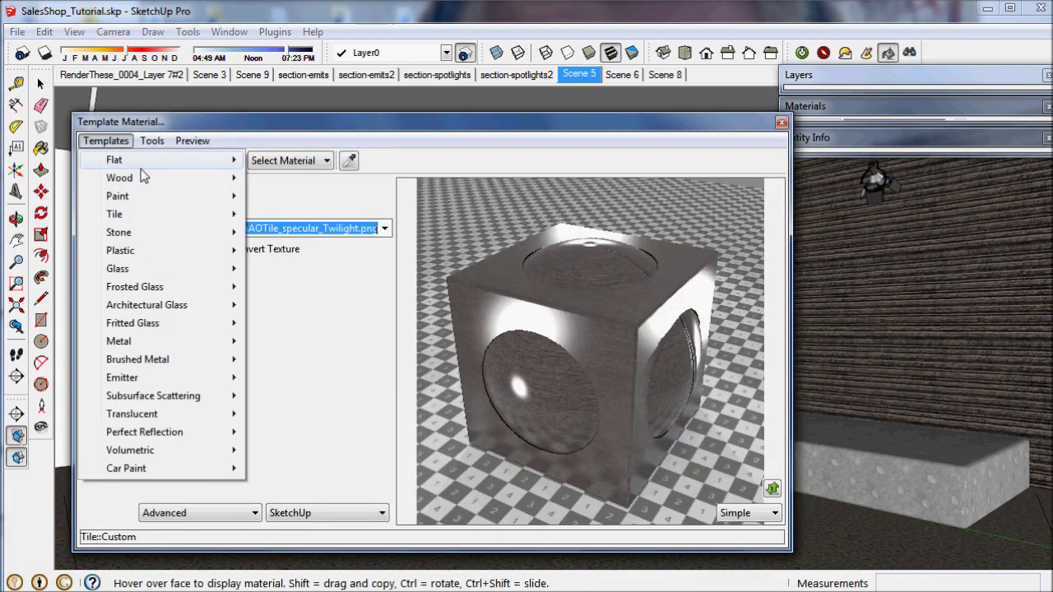
pyautogui.moveTo(198, 215)
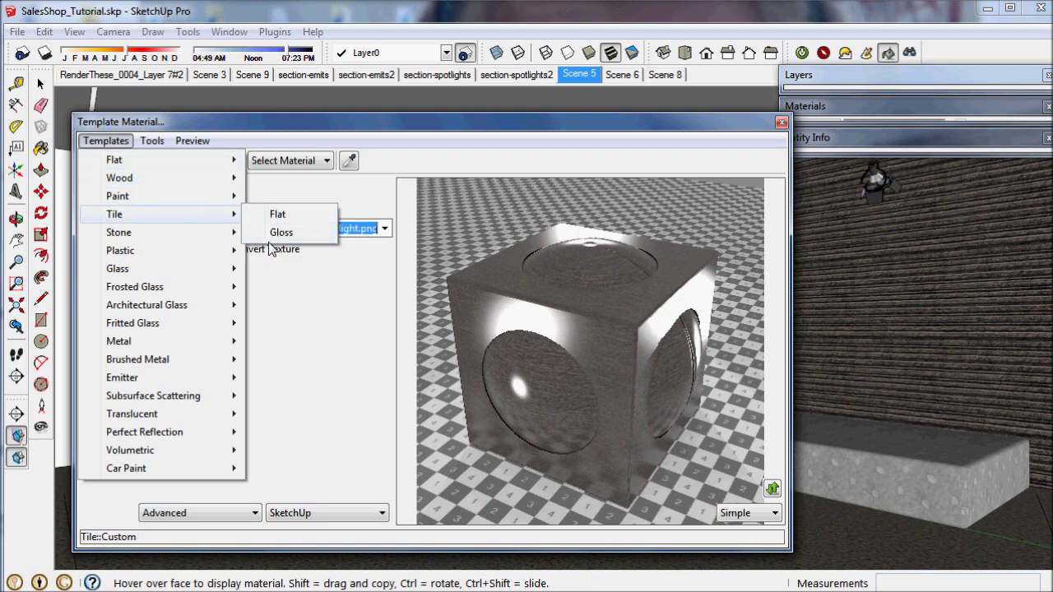
pyautogui.click(282, 232)
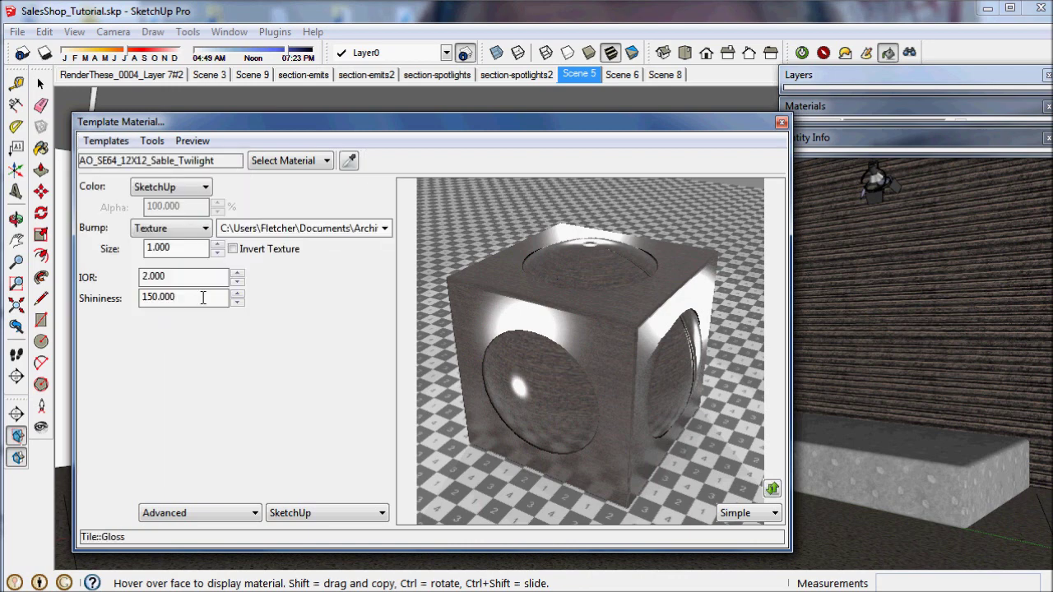
pyautogui.moveTo(192, 300); pyautogui.dragTo(79, 288)
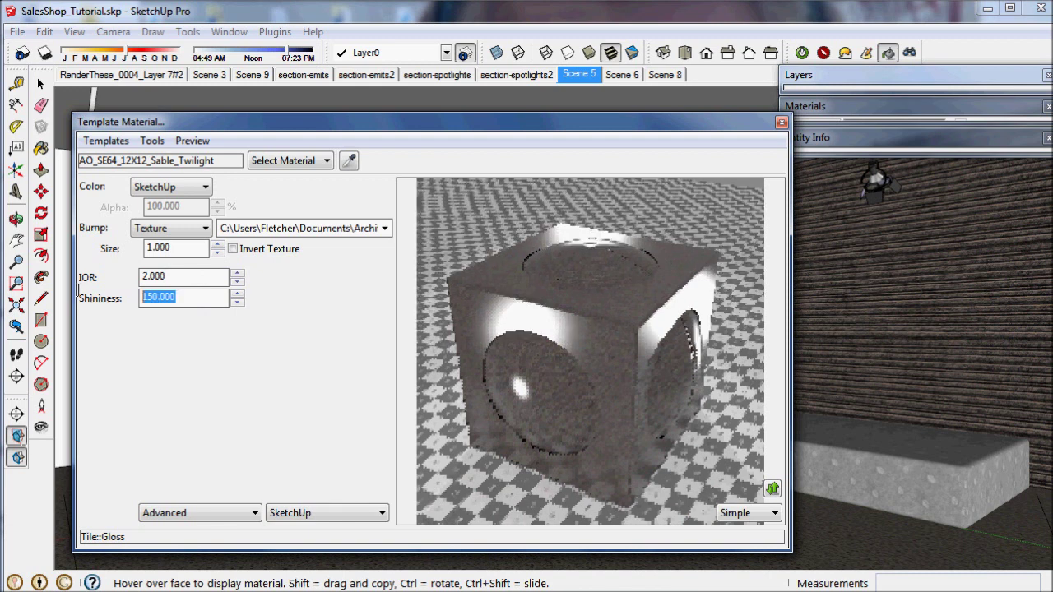
# Set the bump to the texture AOTile_specular_Twilight.png and close the material editor.
pyautogui.click(205, 230)
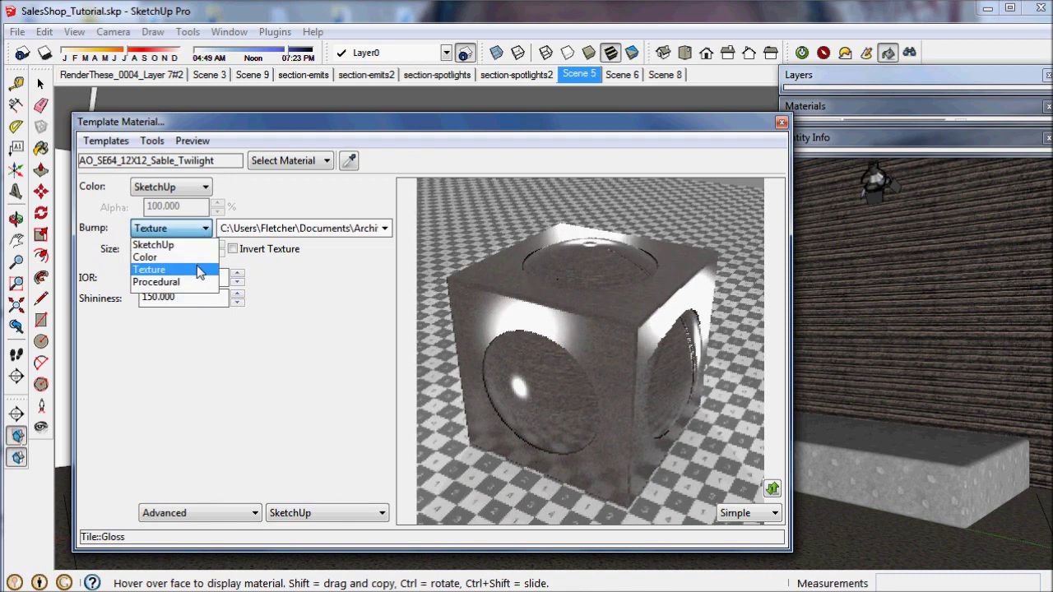
pyautogui.click(199, 271)
pyautogui.click(384, 228)
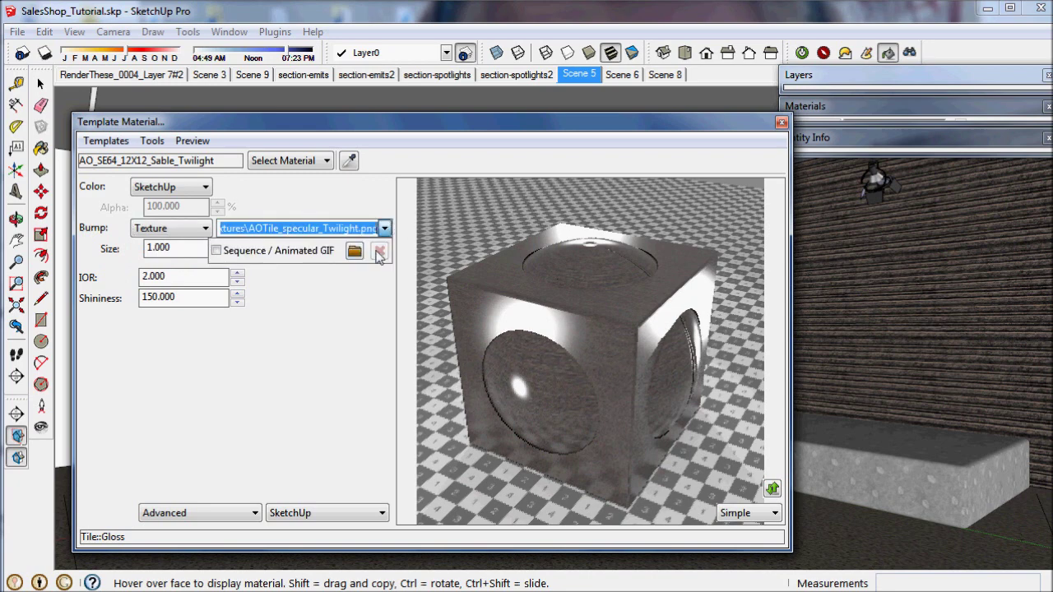
pyautogui.click(355, 251)
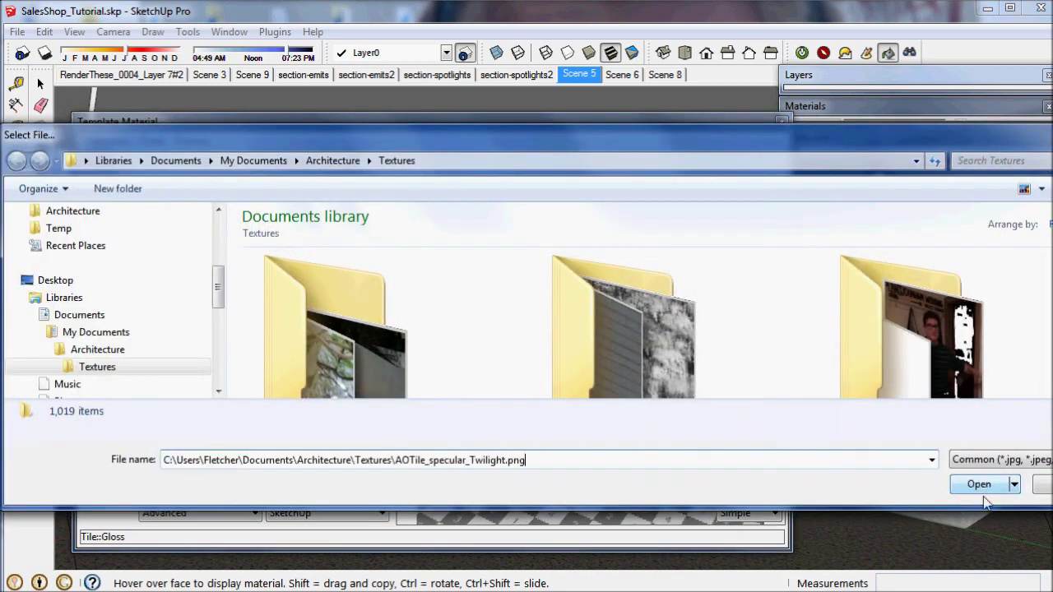
pyautogui.click(988, 487)
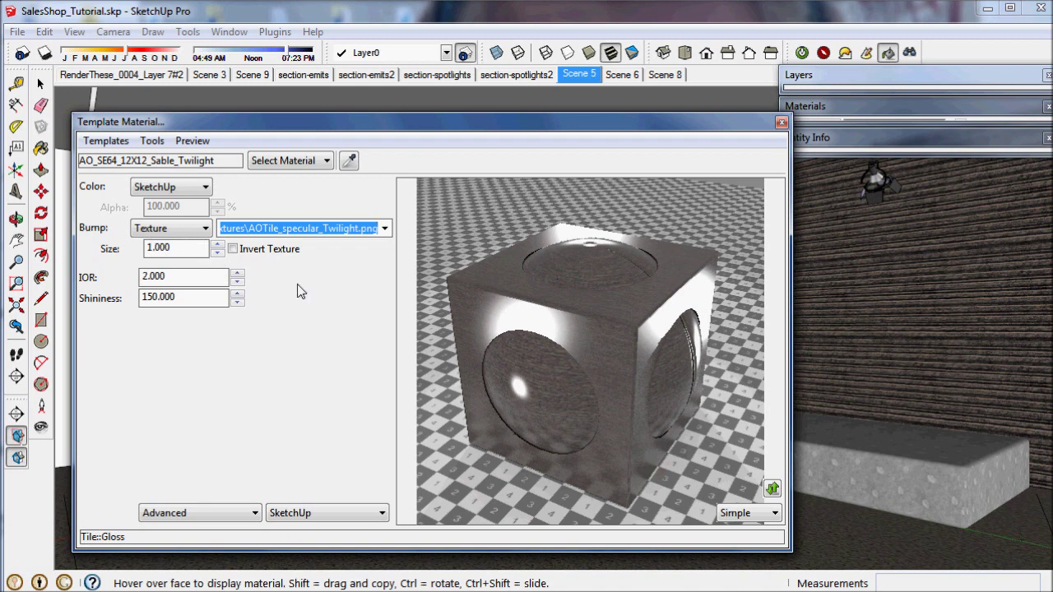
pyautogui.click(782, 122)
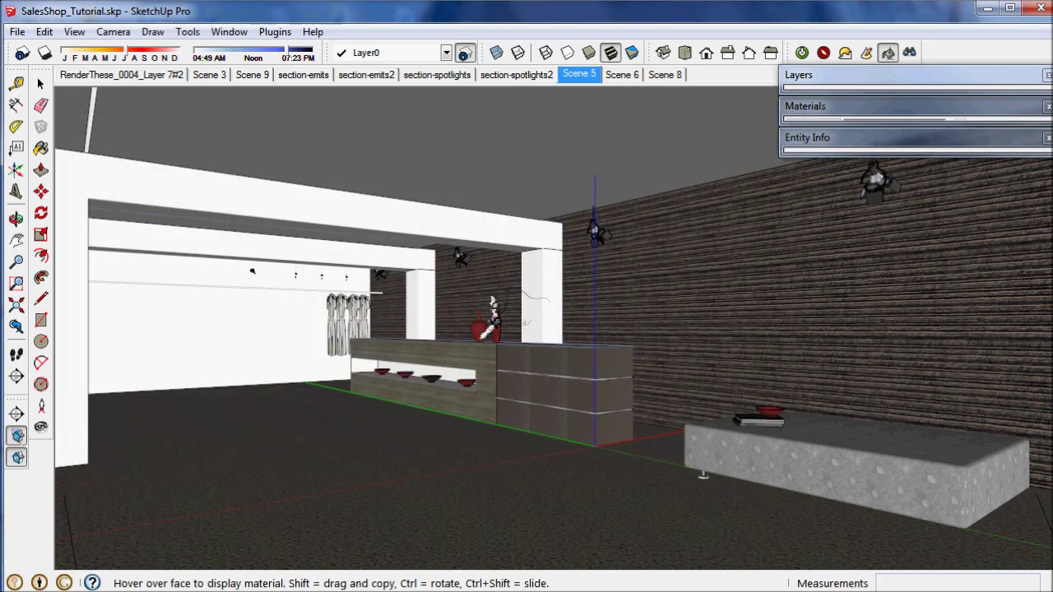
# Give the red Ceramic1 vase the High perfect reflection template, checking IOR 1.520 and Reflectivity.
pyautogui.click(487, 327)
pyautogui.click(88, 120)
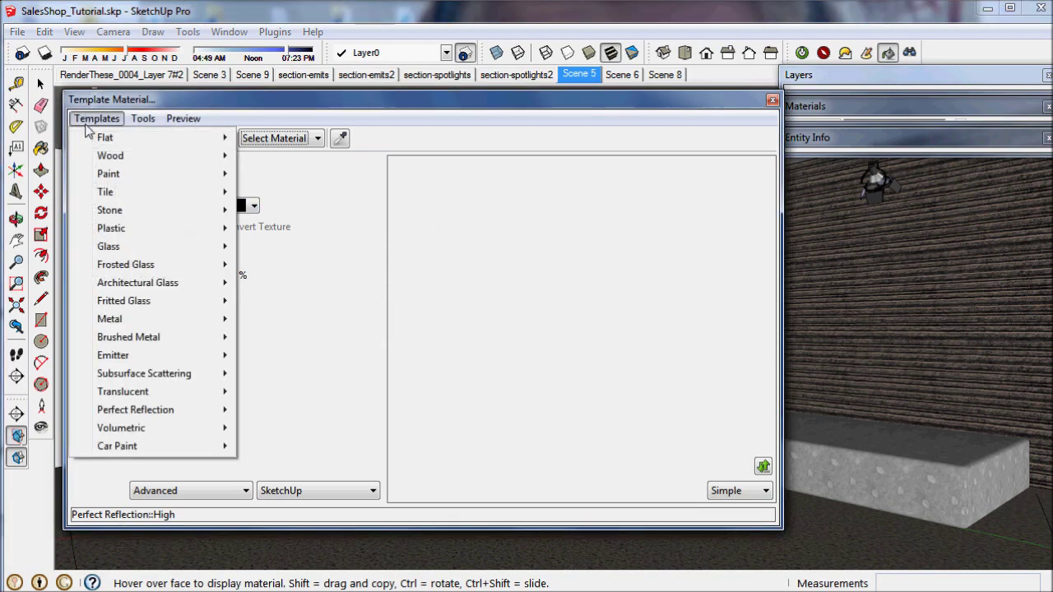
pyautogui.moveTo(190, 409)
pyautogui.click(324, 409)
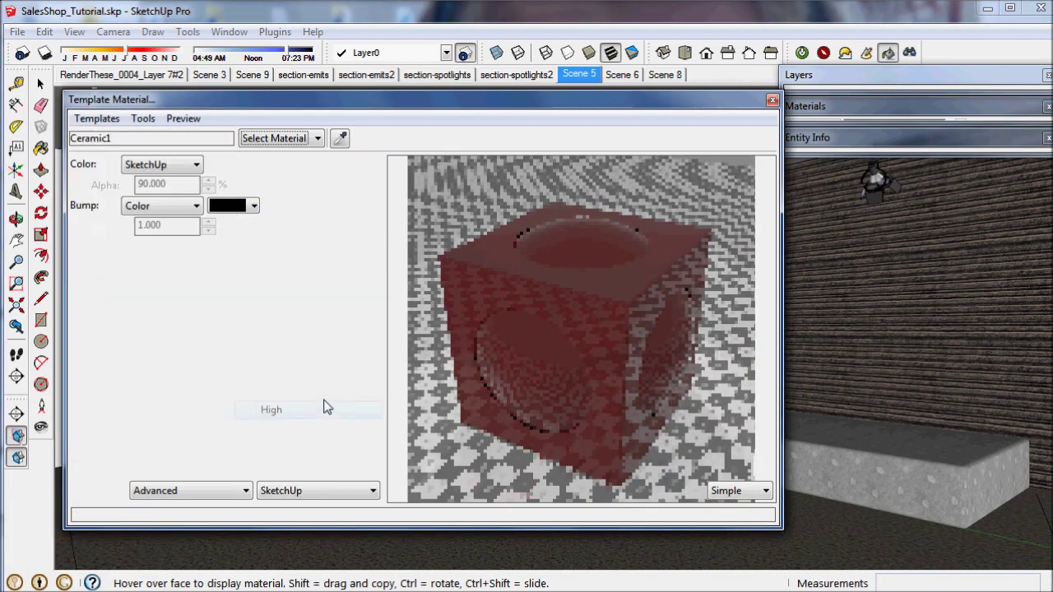
pyautogui.click(180, 255)
pyautogui.doubleClick(180, 256)
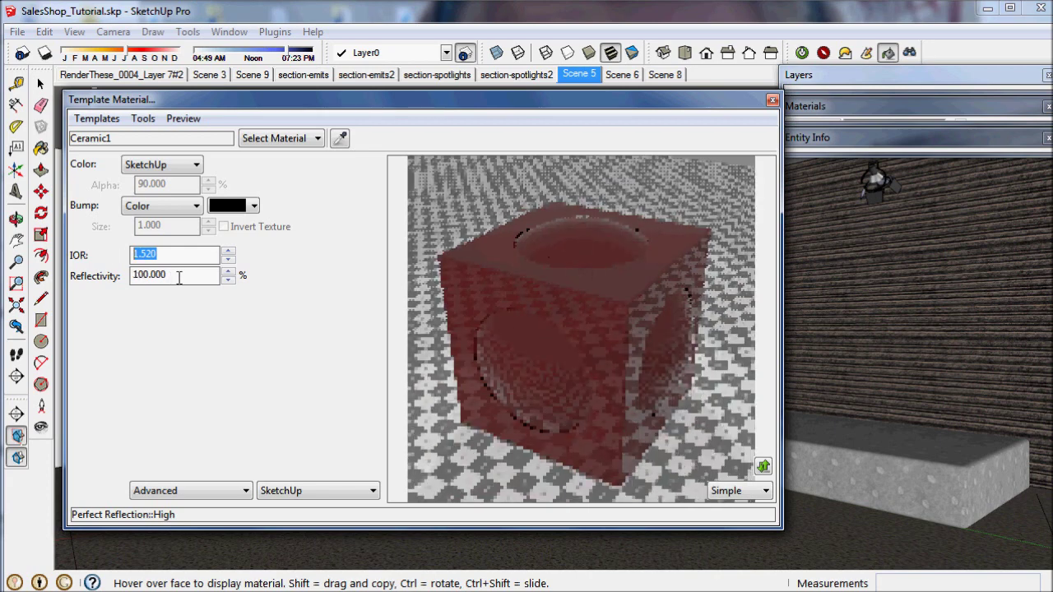
pyautogui.doubleClick(179, 277)
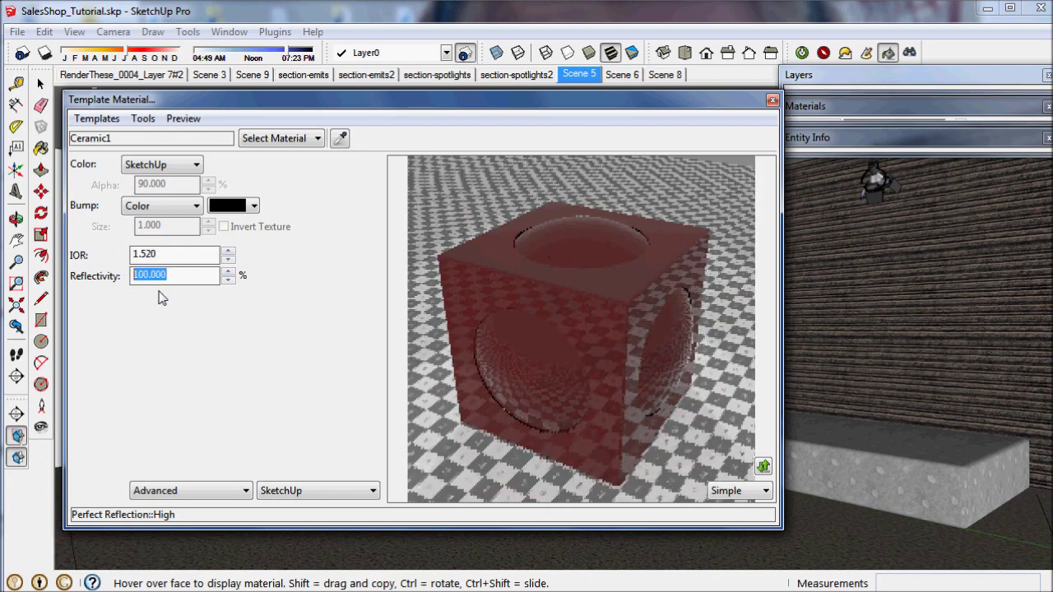
# Close Ceramic1's settings and inspect the Default material's render settings.
pyautogui.click(772, 100)
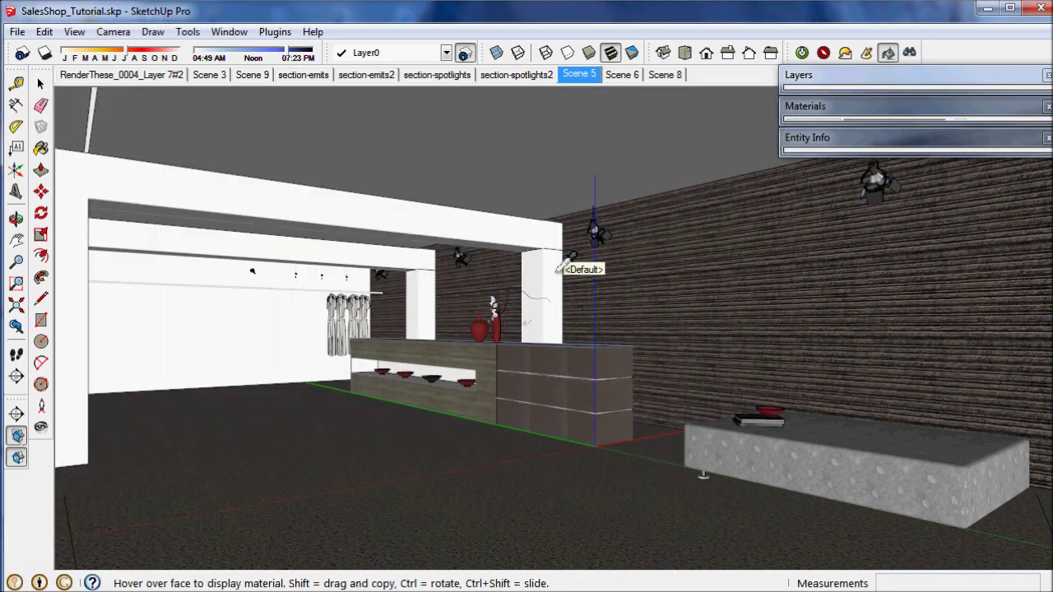
pyautogui.click(290, 335)
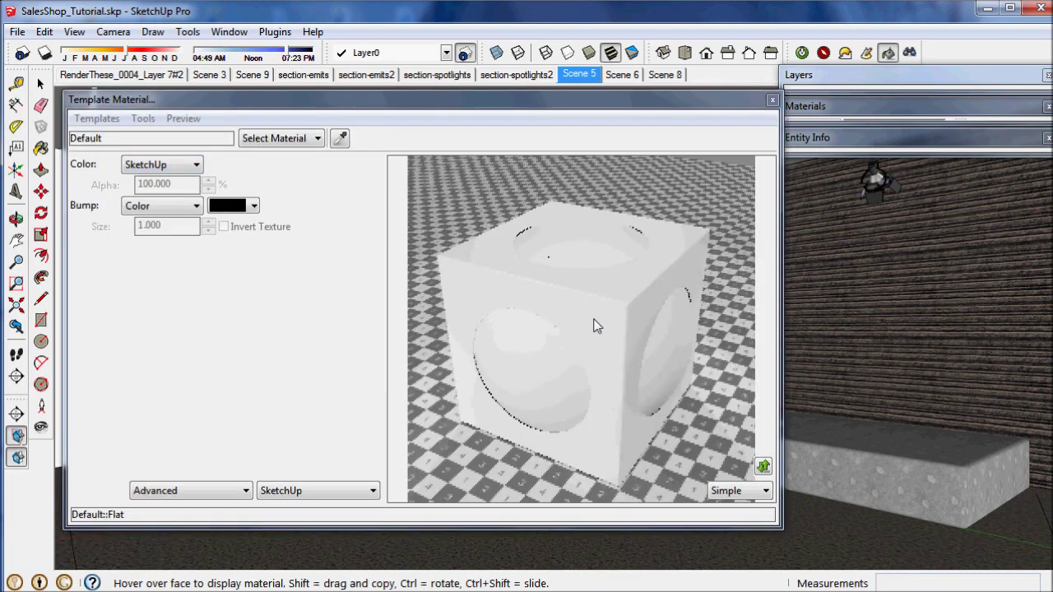
pyautogui.click(772, 99)
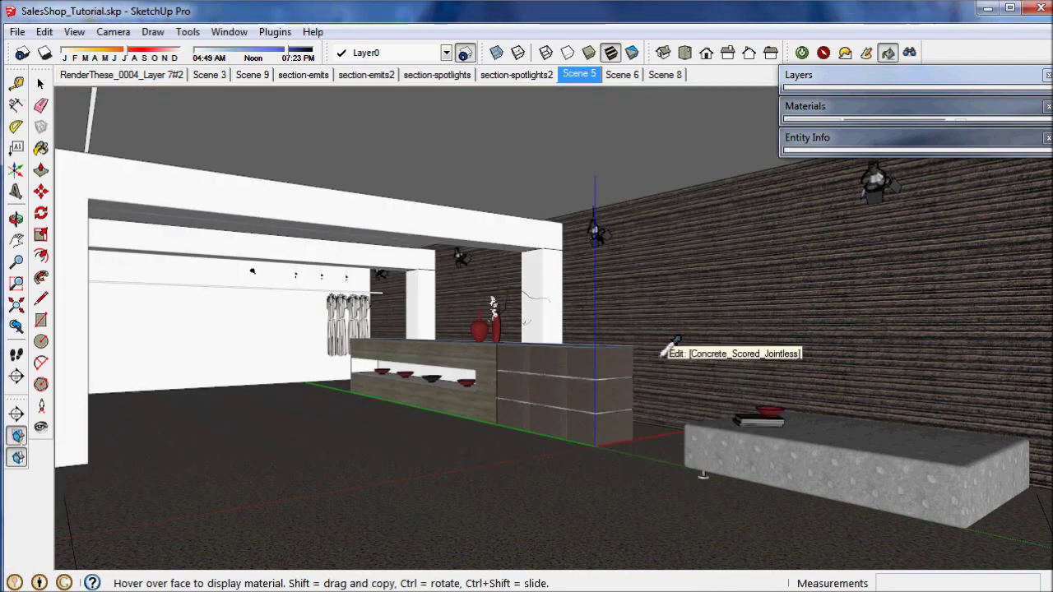
pyautogui.click(483, 409)
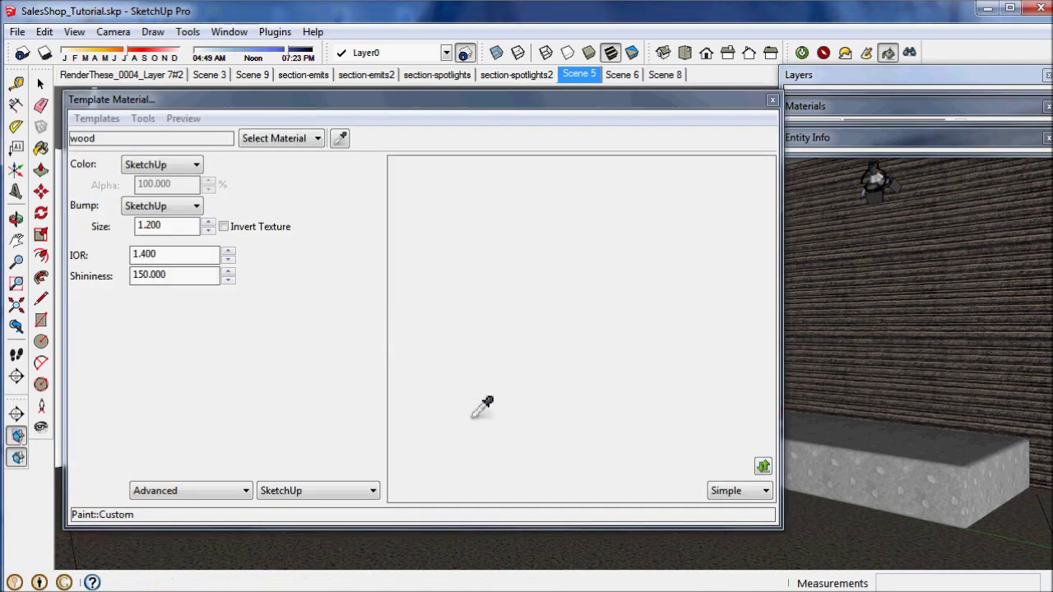
# Apply the Plastic > Shiny template to the wood and edit its Shininess.
pyautogui.click(97, 118)
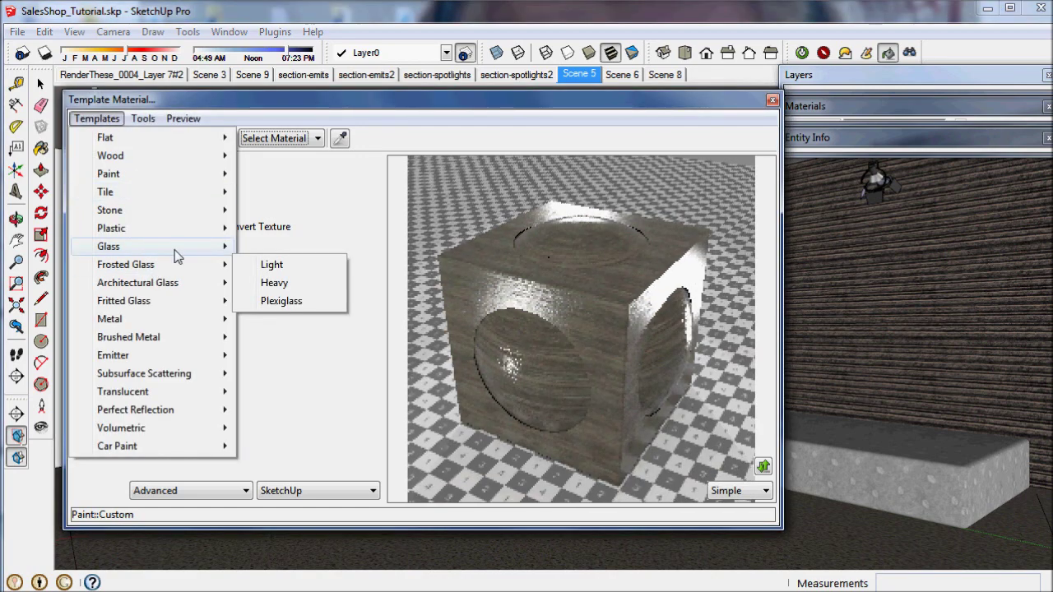
pyautogui.moveTo(181, 229)
pyautogui.click(264, 264)
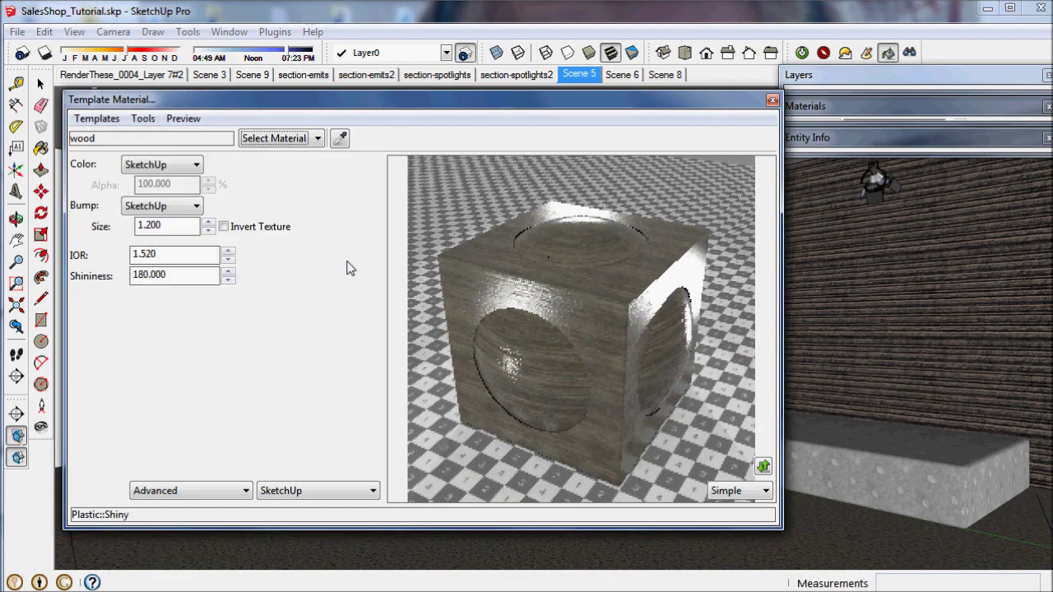
pyautogui.click(140, 275)
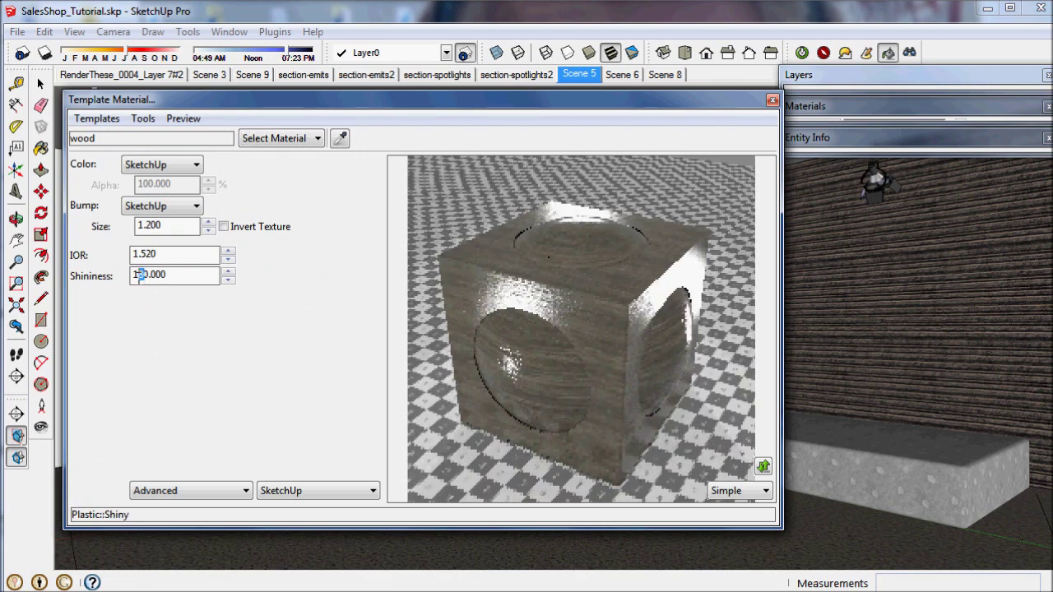
pyautogui.write('5')
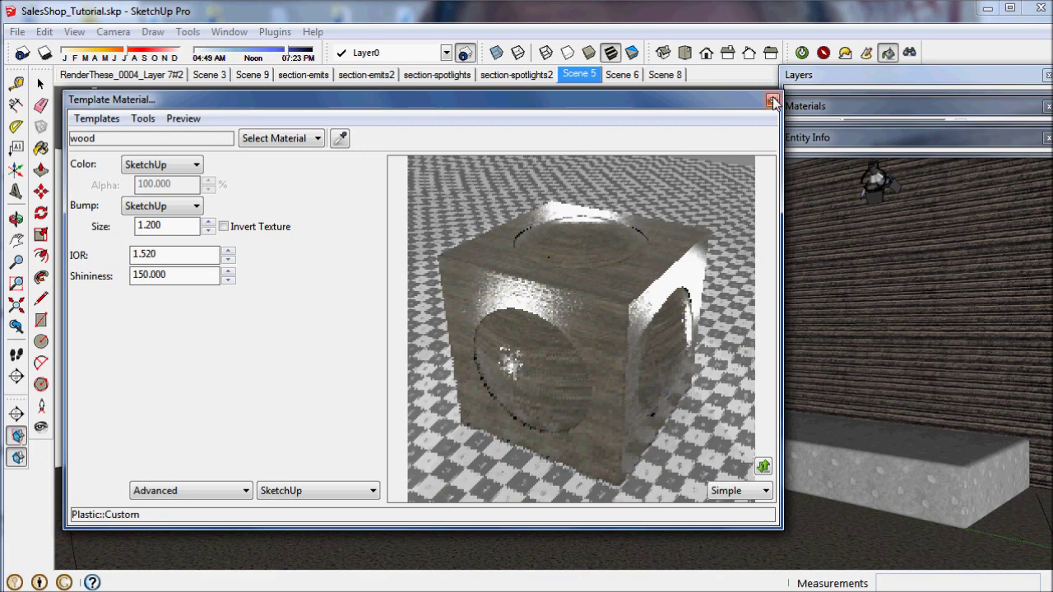
# Switch the wood to the Plastic > Satin template with Shininess 150.
pyautogui.click(97, 119)
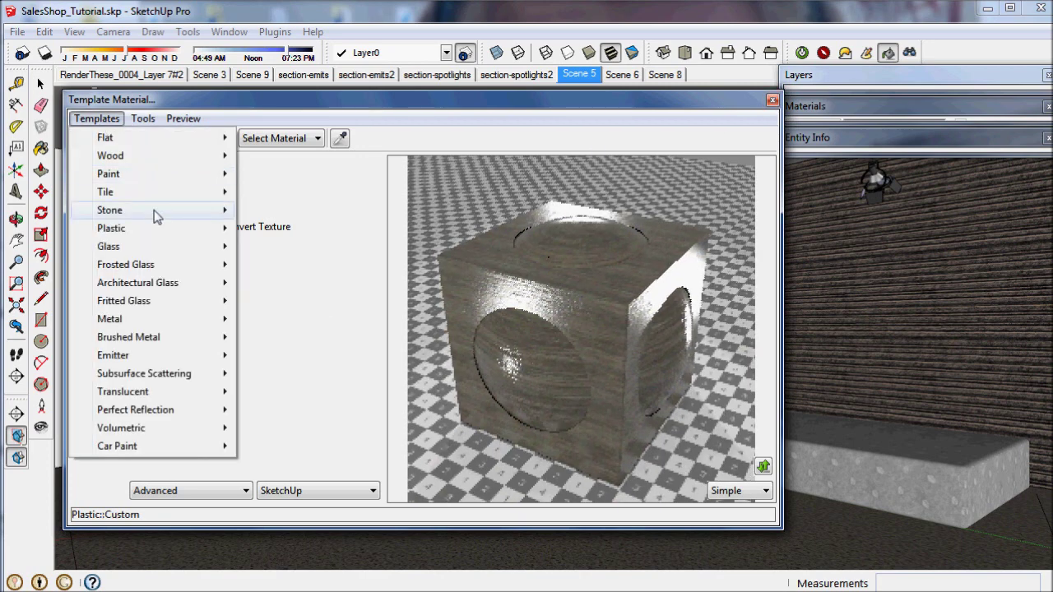
pyautogui.moveTo(183, 231)
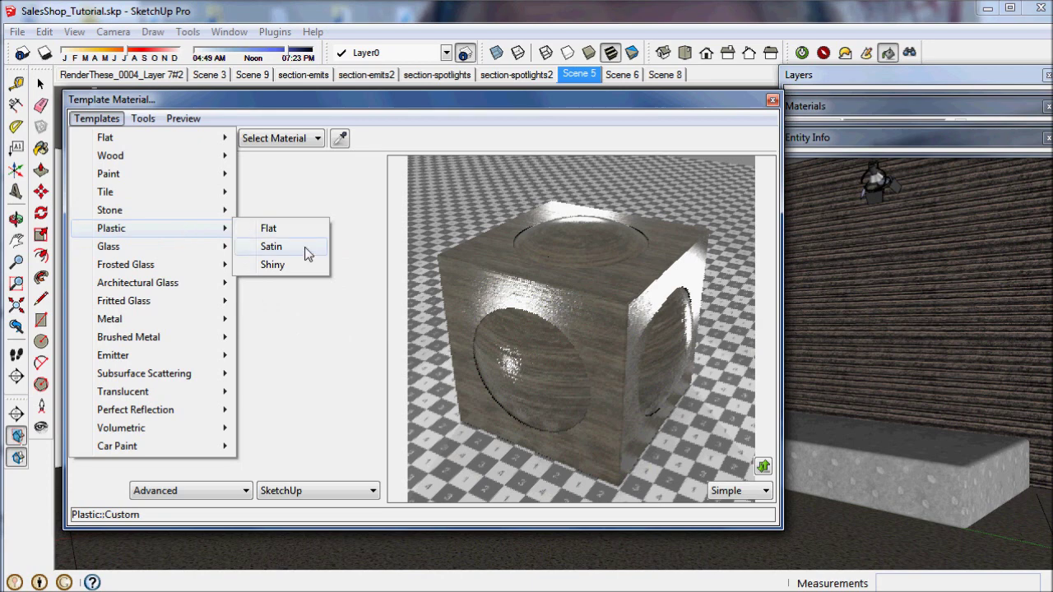
pyautogui.click(271, 246)
pyautogui.click(138, 275)
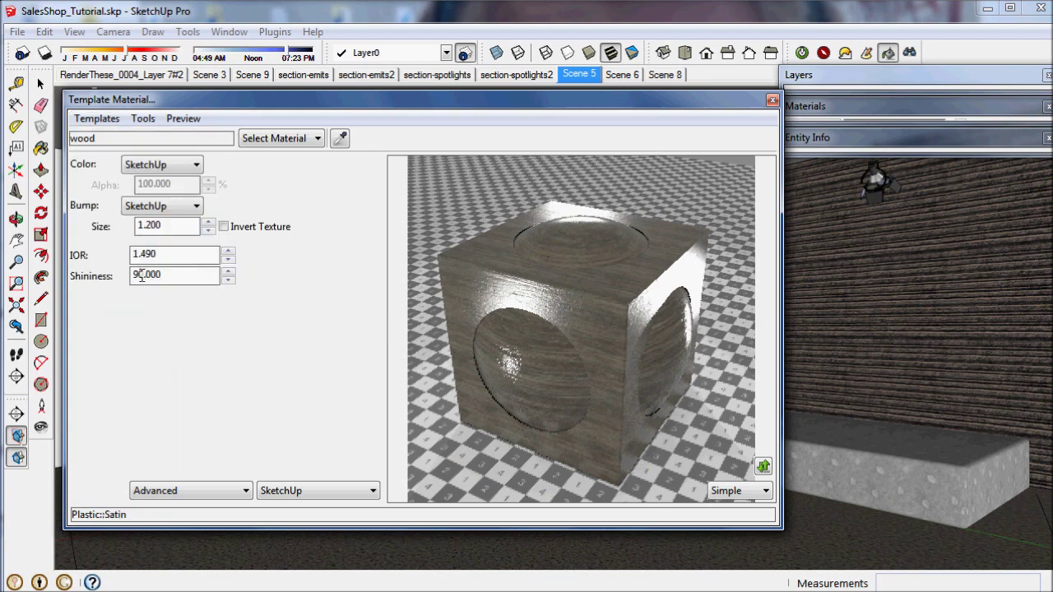
pyautogui.press('BackSpace')
pyautogui.write('15')
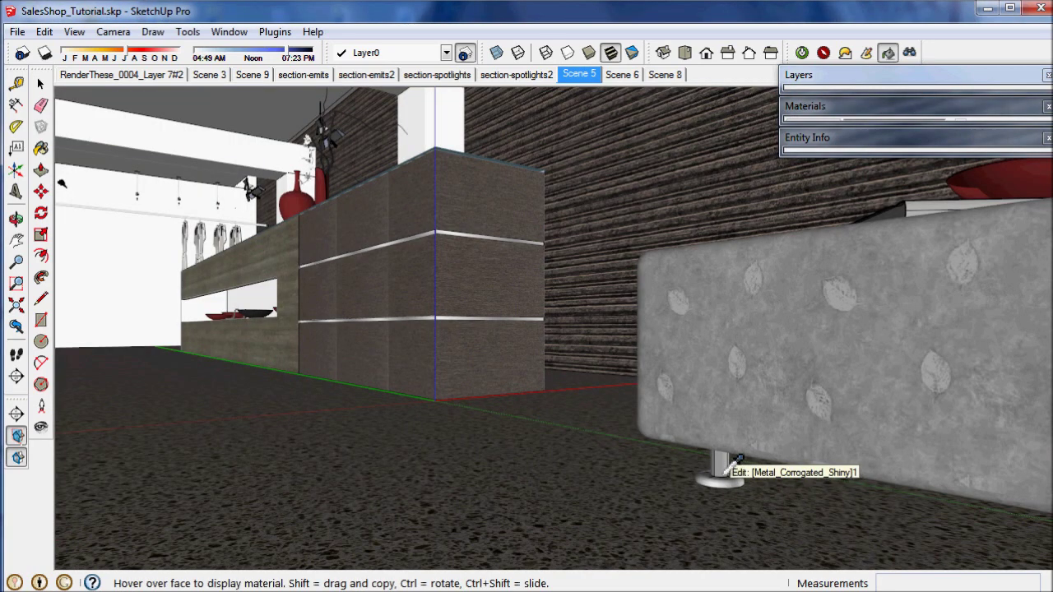
# Apply Metal > Platinum to the corrugated metal material and set Shininess to 20.
pyautogui.click(735, 463)
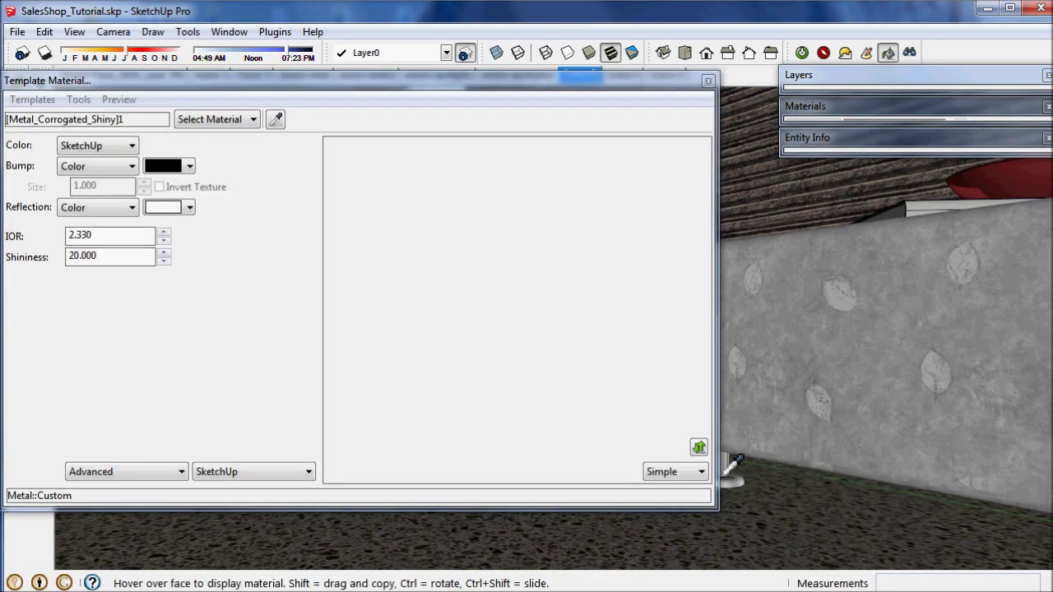
pyautogui.click(39, 99)
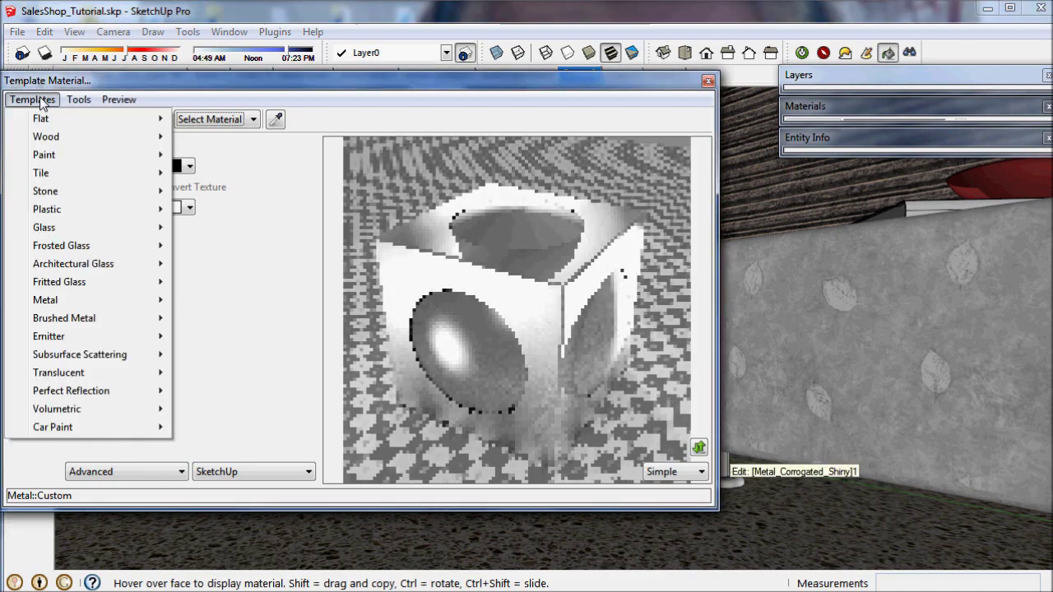
pyautogui.moveTo(110, 303)
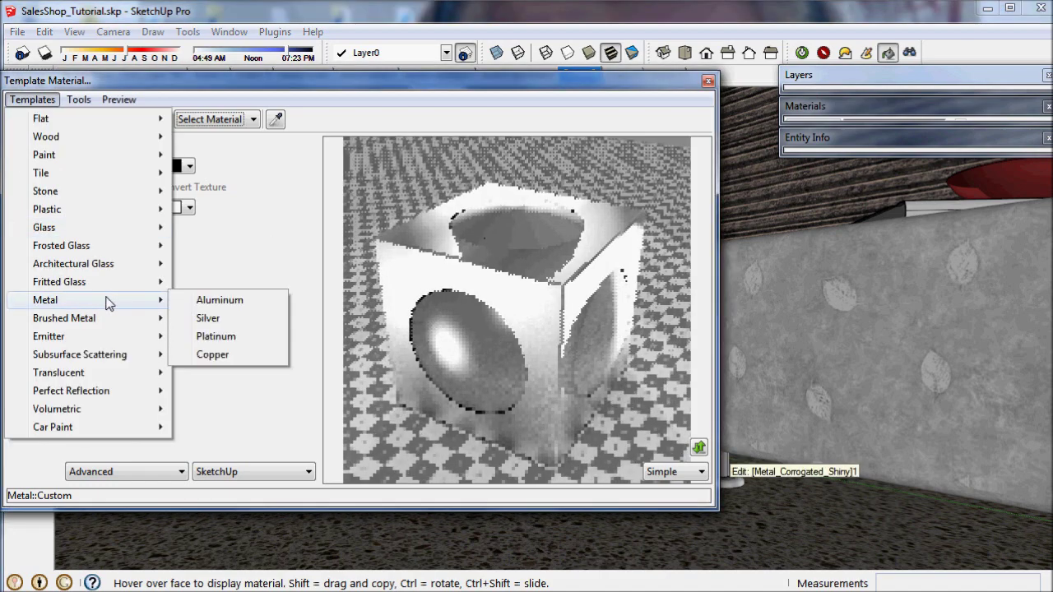
pyautogui.click(210, 336)
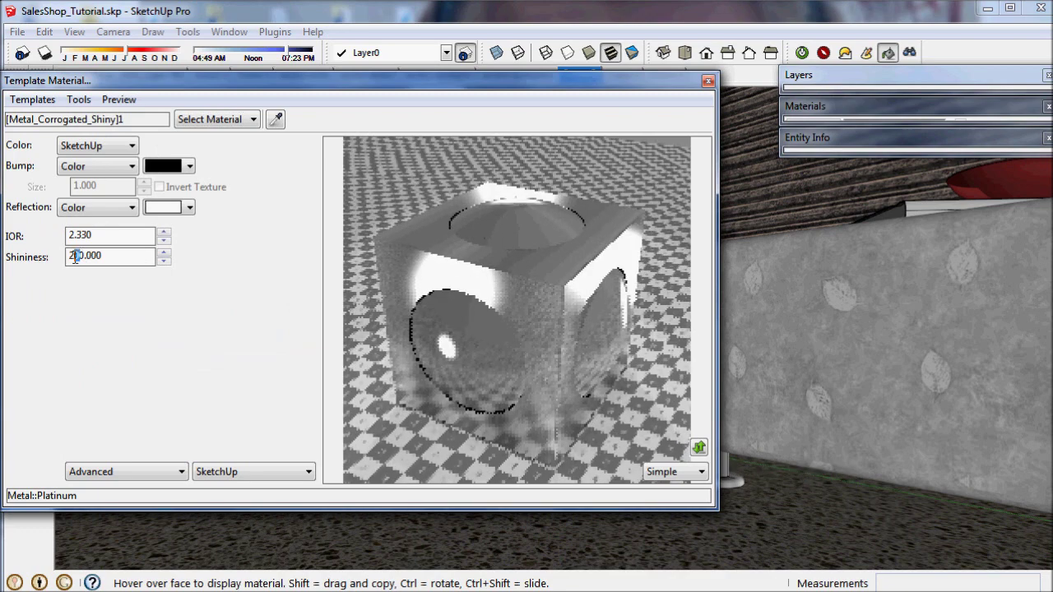
pyautogui.doubleClick(75, 257)
pyautogui.write('20')
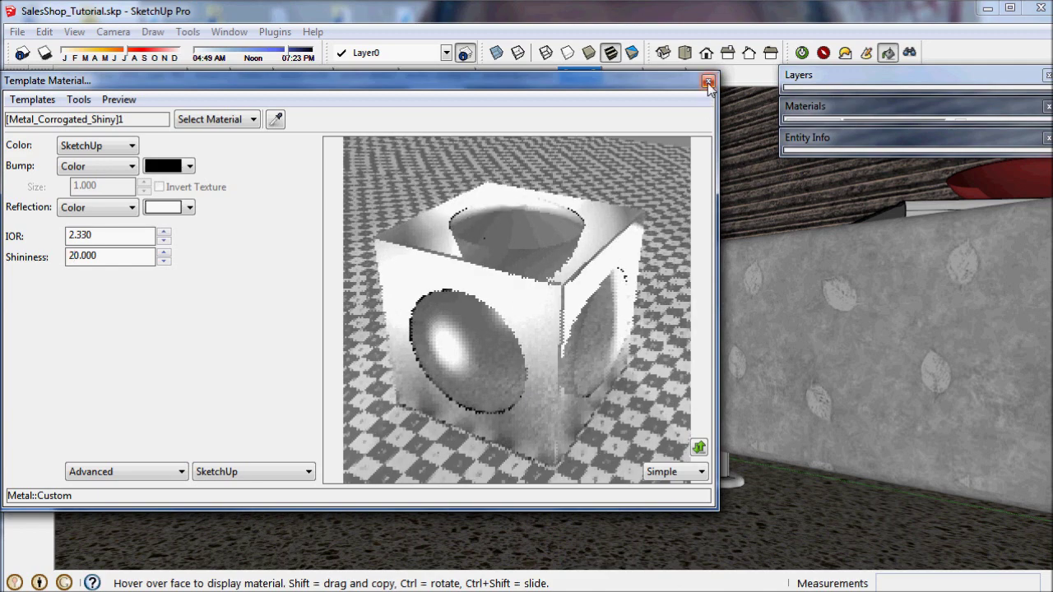
# Set the reflection colour to near-white 252,252,252 and close the material settings.
pyautogui.click(189, 207)
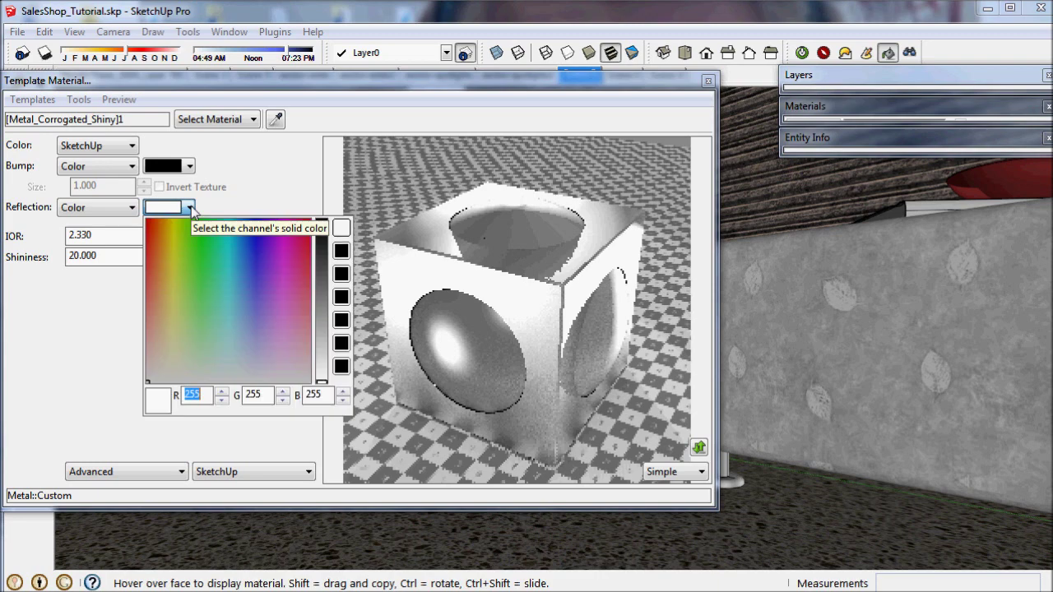
pyautogui.click(321, 311)
pyautogui.click(75, 446)
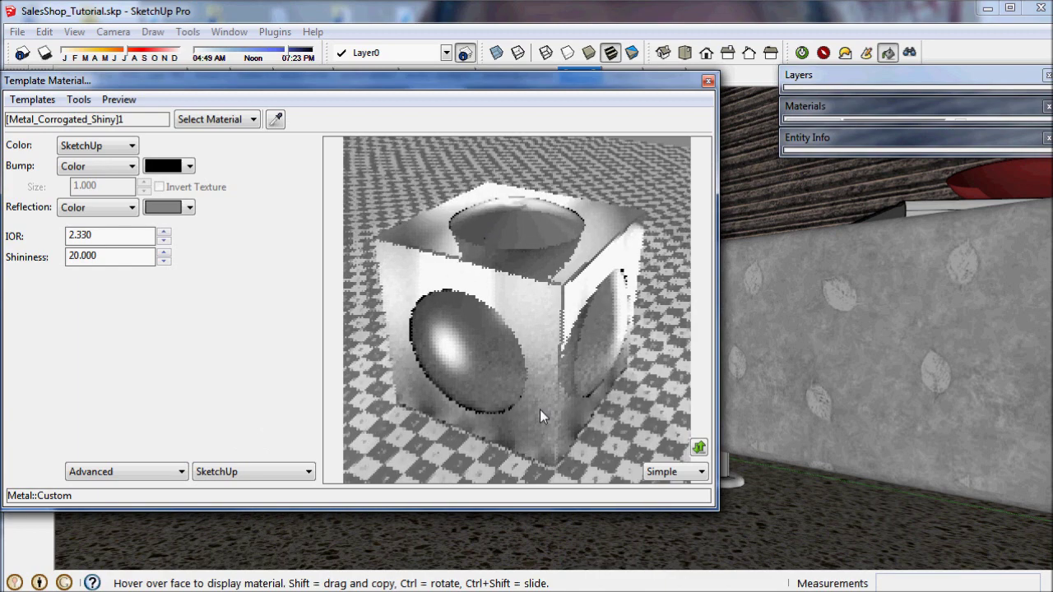
pyautogui.click(190, 208)
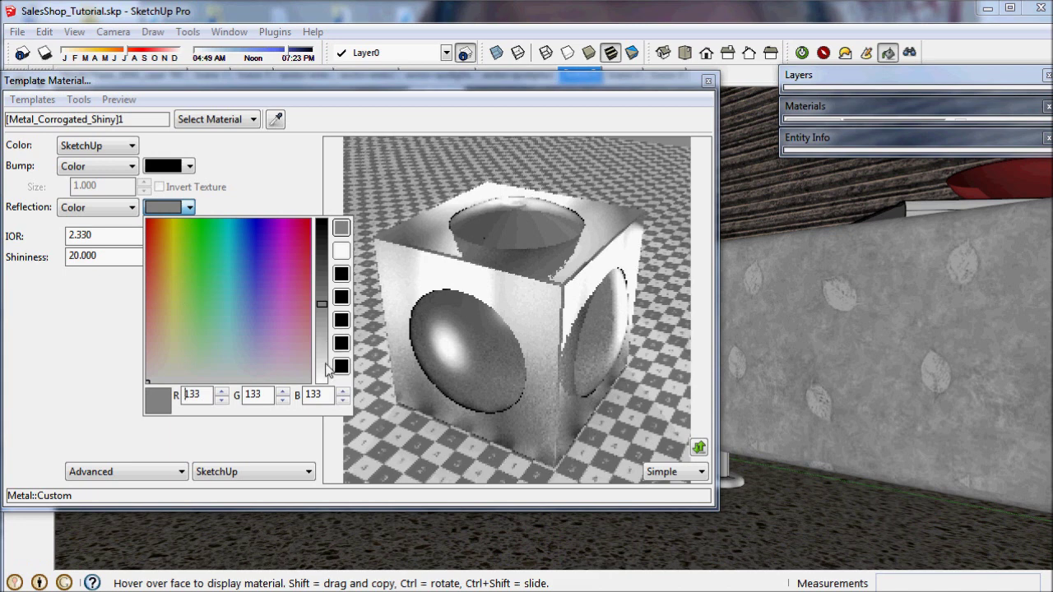
pyautogui.click(326, 367)
pyautogui.moveTo(326, 370); pyautogui.dragTo(326, 383)
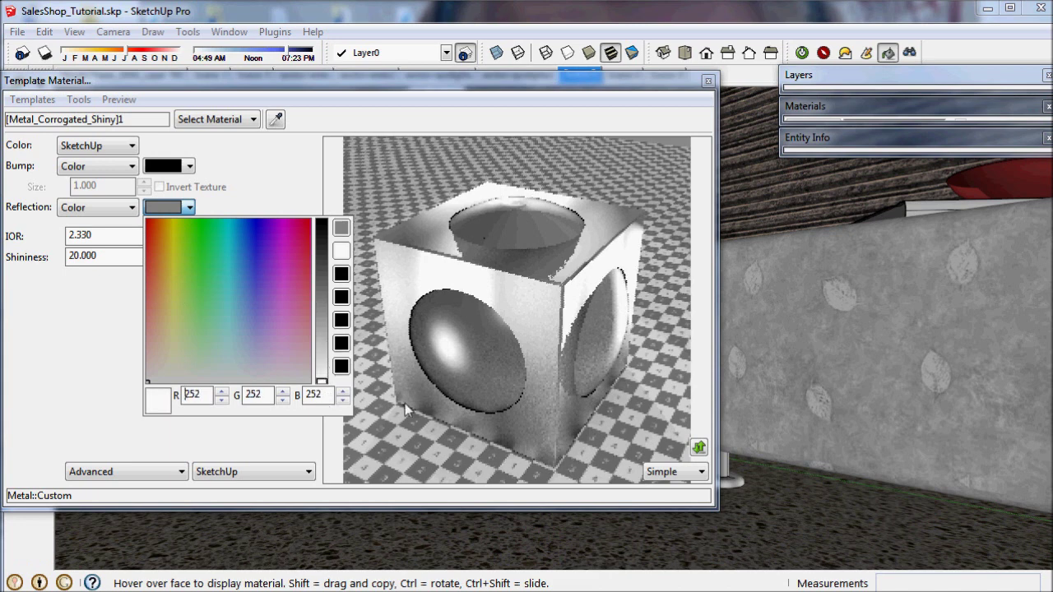
pyautogui.click(711, 88)
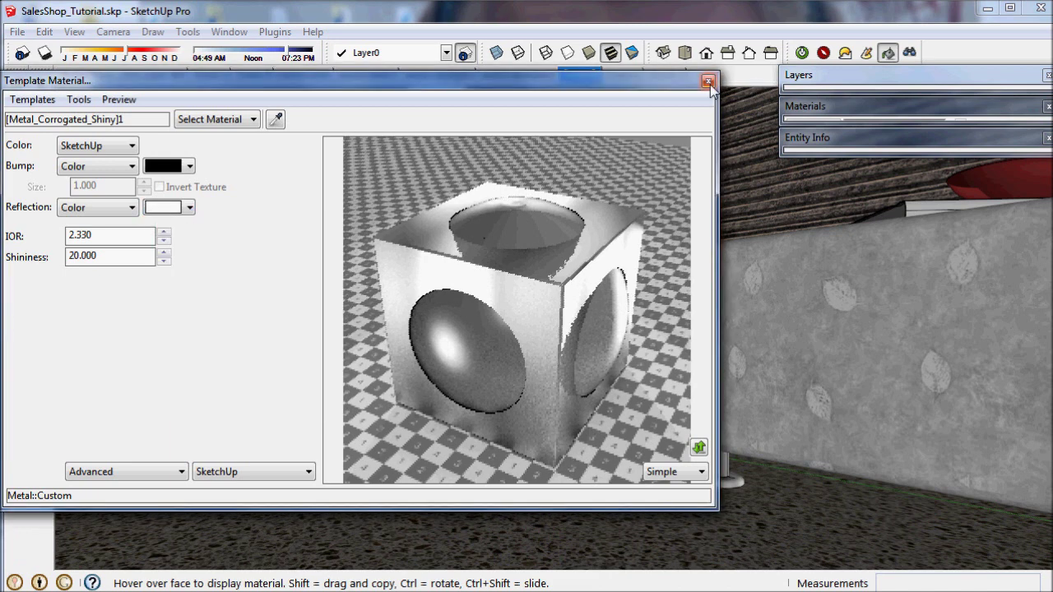
pyautogui.click(708, 82)
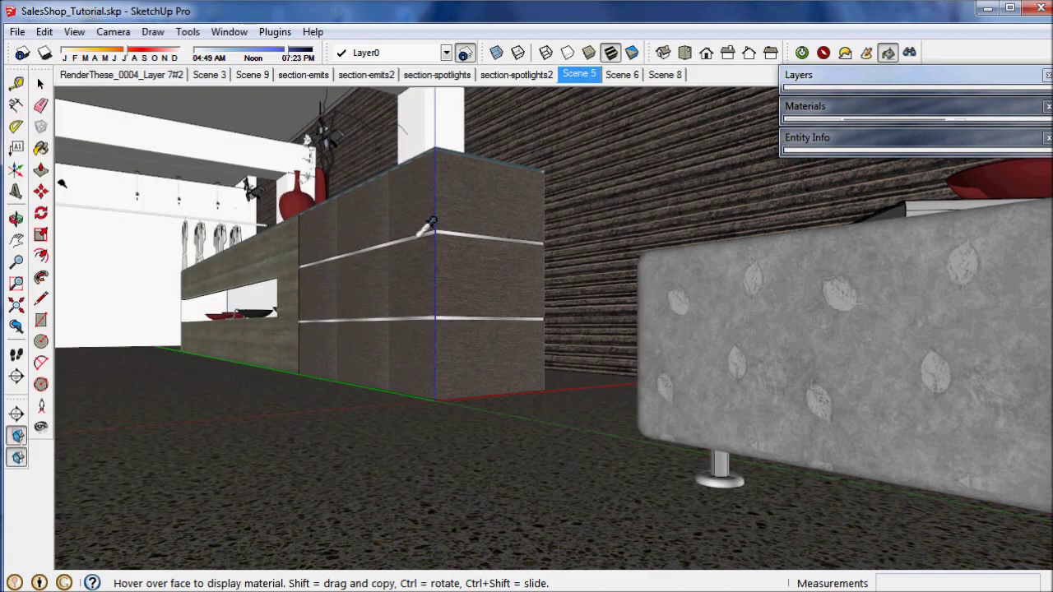
# Orbit to the counter, open Concrete_Scored_Jointless's settings, and change bump Size to 5, then 1.
pyautogui.moveTo(428, 224)
pyautogui.mouseDown(button='middle')
pyautogui.moveTo(262, 231)
pyautogui.moveTo(464, 254)
pyautogui.moveTo(453, 308)
pyautogui.moveTo(308, 286)
pyautogui.moveTo(597, 261)
pyautogui.mouseUp(button='middle')
pyautogui.click(635, 206)
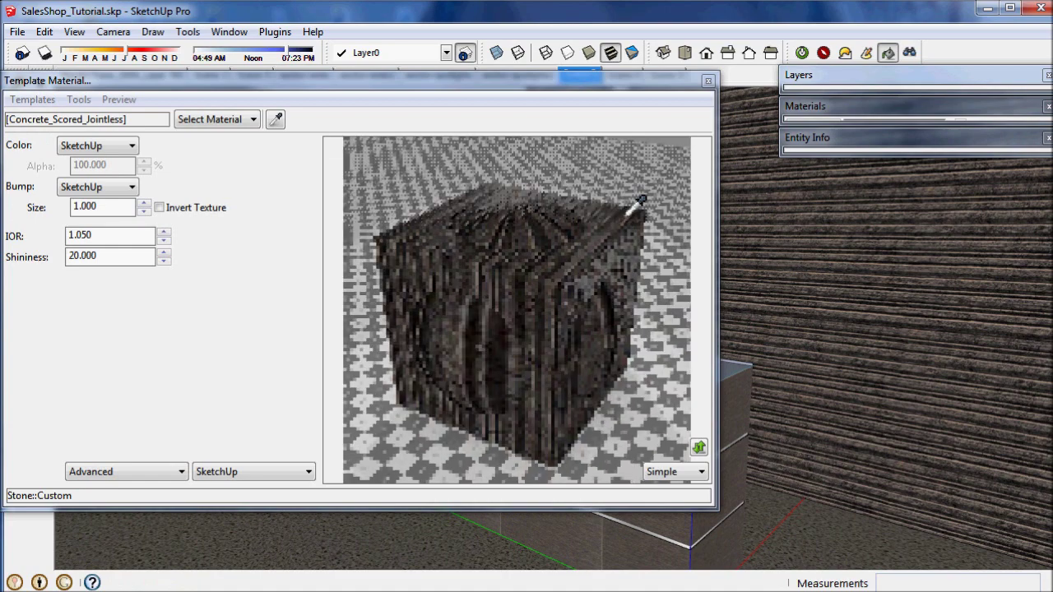
pyautogui.moveTo(98, 206); pyautogui.dragTo(63, 207)
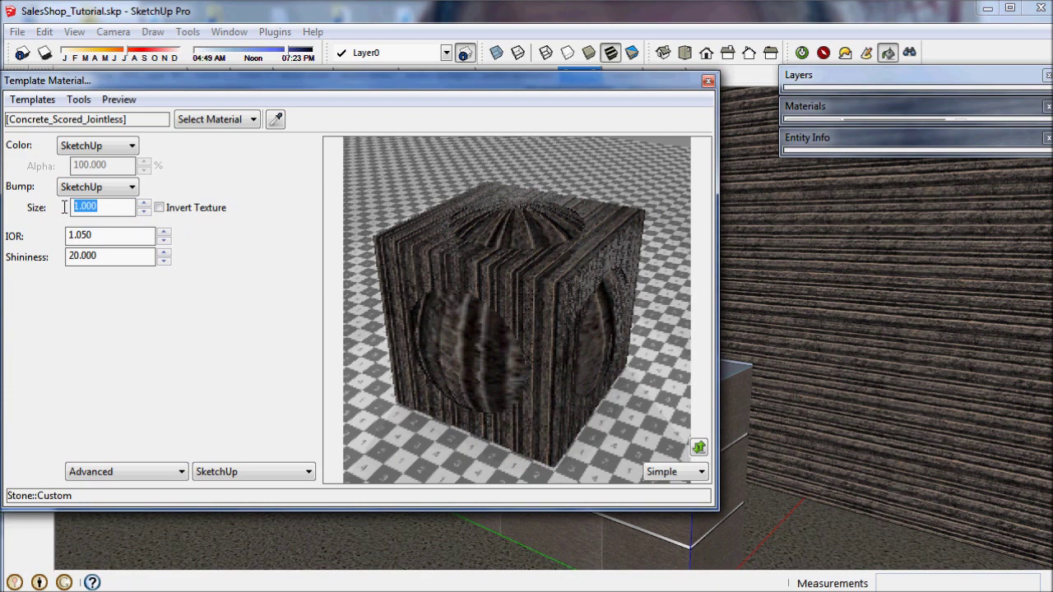
pyautogui.write('5')
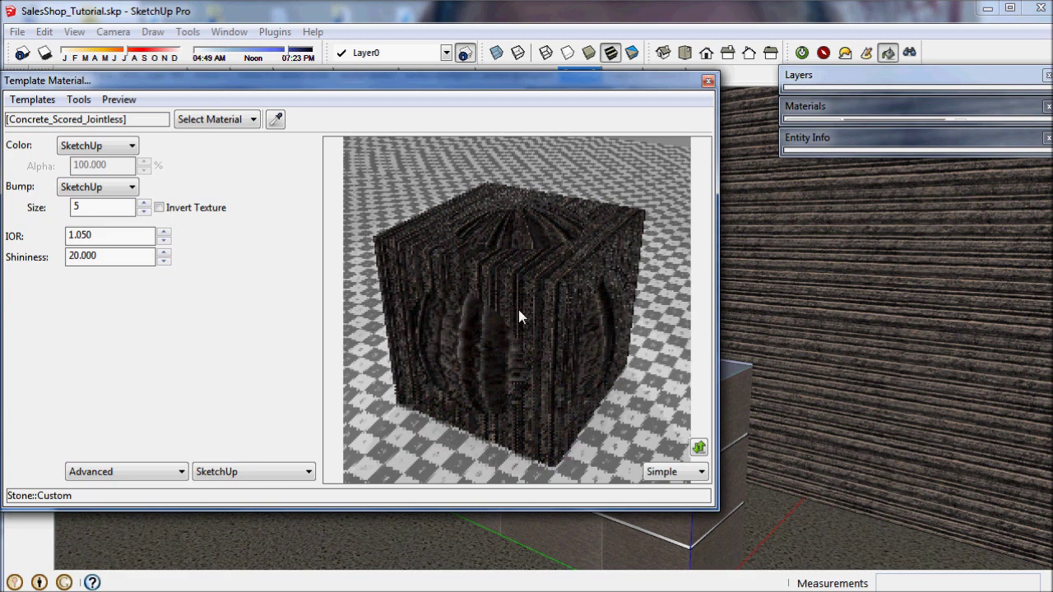
pyautogui.moveTo(95, 207); pyautogui.dragTo(52, 207)
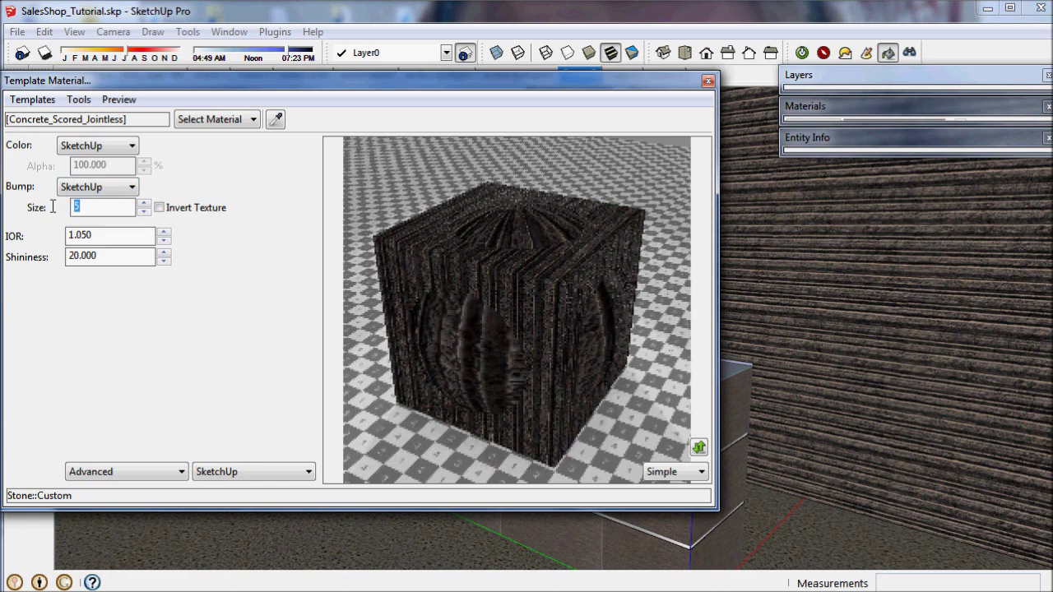
pyautogui.write('1')
# Close the Template Material window and switch to the Scene 5 view with Select active.
pyautogui.click(708, 83)
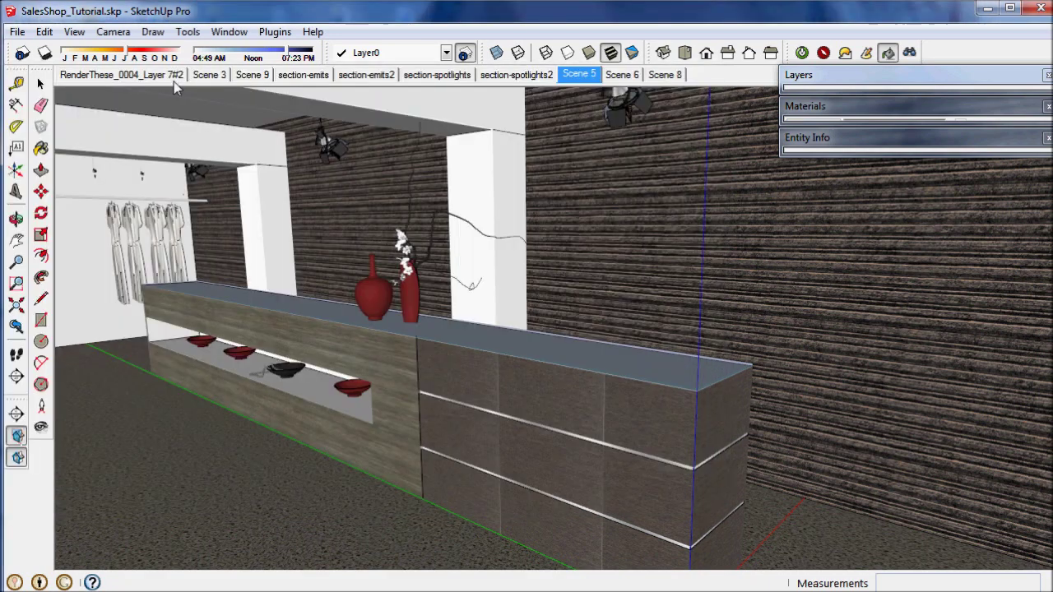
pyautogui.click(40, 84)
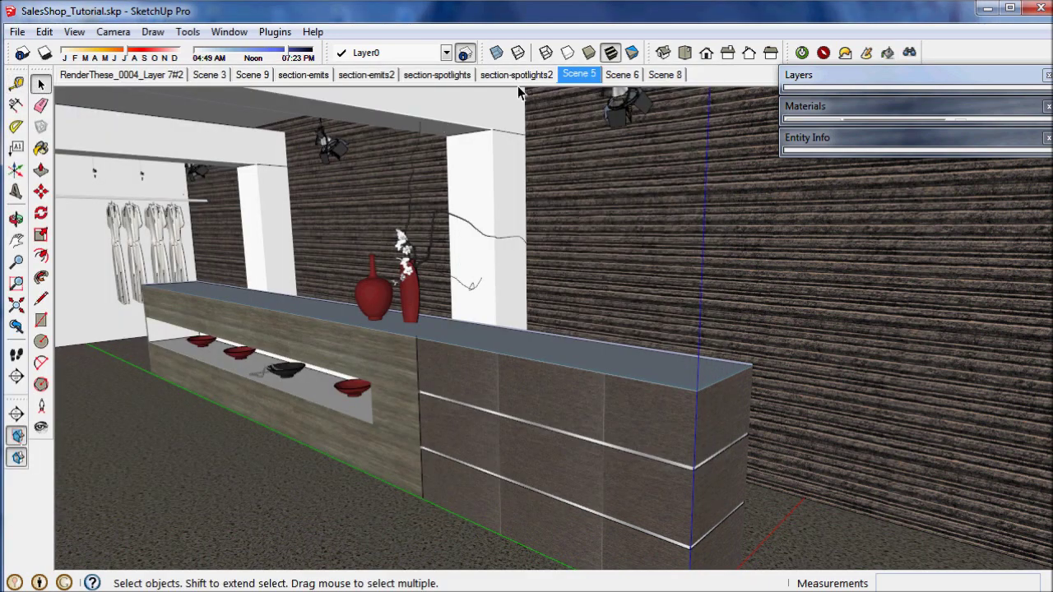
pyautogui.click(576, 74)
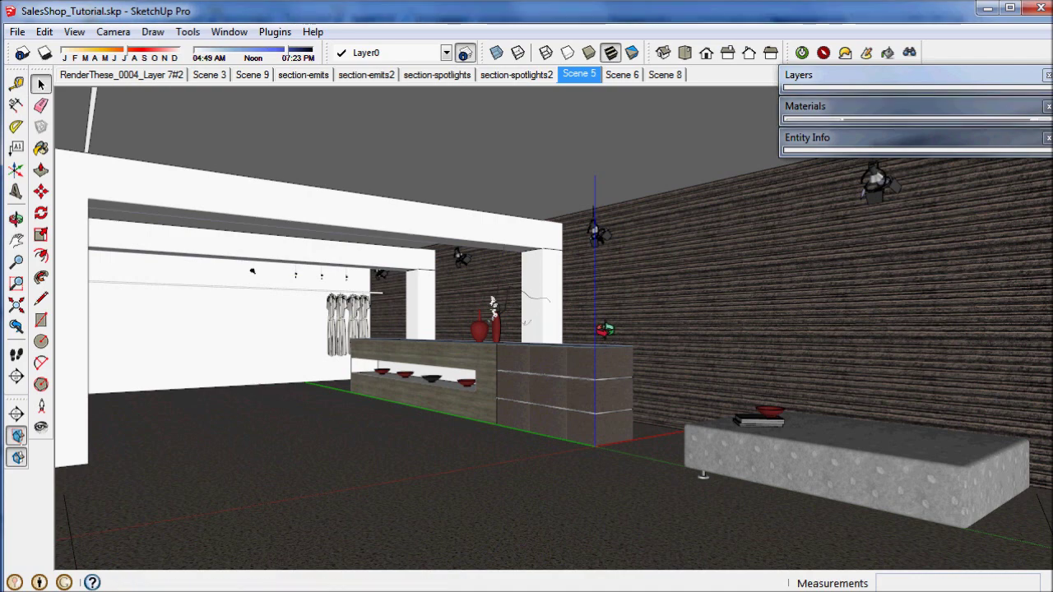
# Zoom and orbit in close to the countertop's front corner and select the countertop.
pyautogui.scroll(4, 567, 387)
pyautogui.moveTo(564, 393)
pyautogui.mouseDown(button='middle')
pyautogui.moveTo(538, 401)
pyautogui.moveTo(546, 365)
pyautogui.moveTo(554, 395)
pyautogui.mouseUp(button='middle')
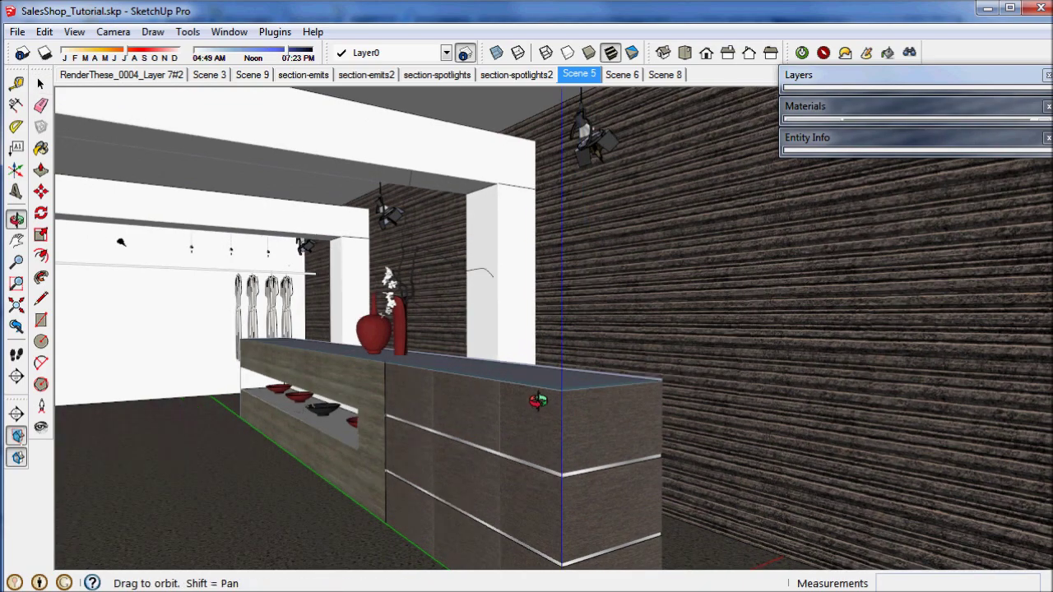
pyautogui.scroll(5, 562, 395)
pyautogui.moveTo(601, 368); pyautogui.dragTo(649, 364, button='middle')
pyautogui.click(667, 364)
# Enter the countertop group, orbit around its corner, clear the selection, and start Paint Bucket sampling.
pyautogui.scroll(2, 665, 362)
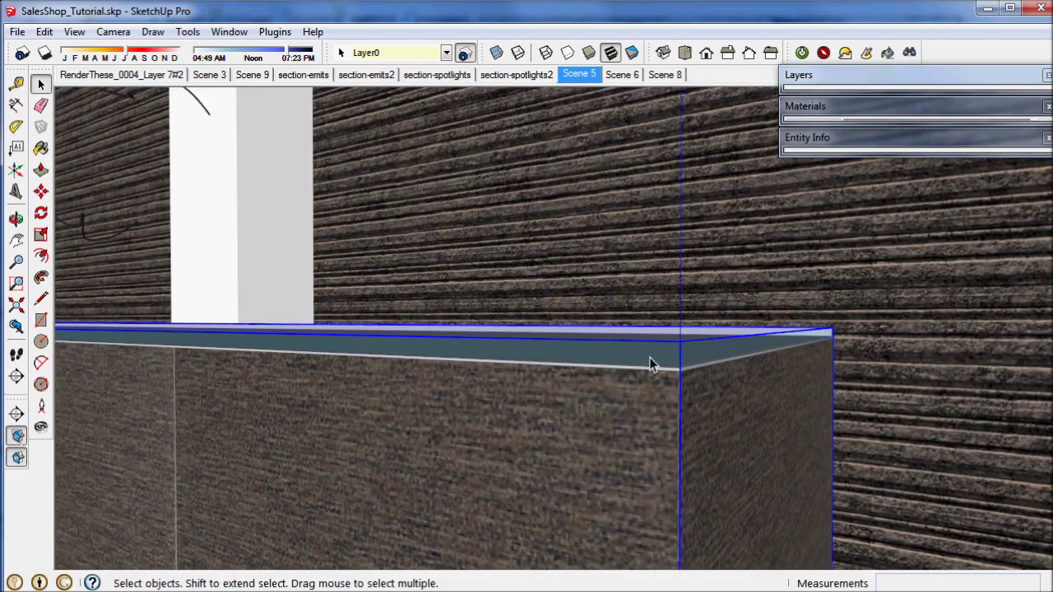
pyautogui.tripleClick(668, 358)
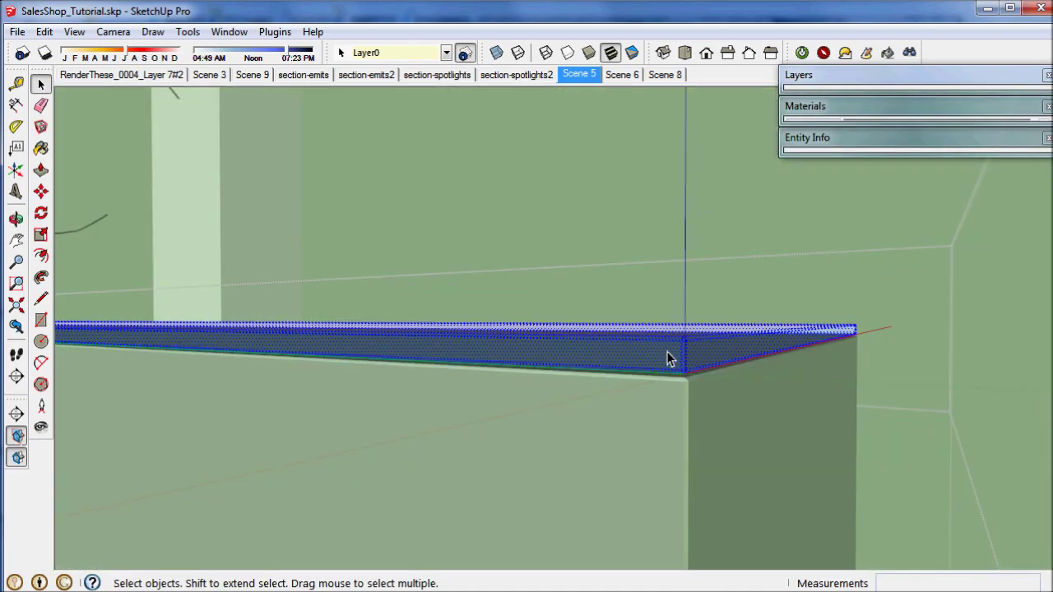
pyautogui.moveTo(665, 357); pyautogui.dragTo(733, 321, button='middle')
pyautogui.scroll(4, 646, 376)
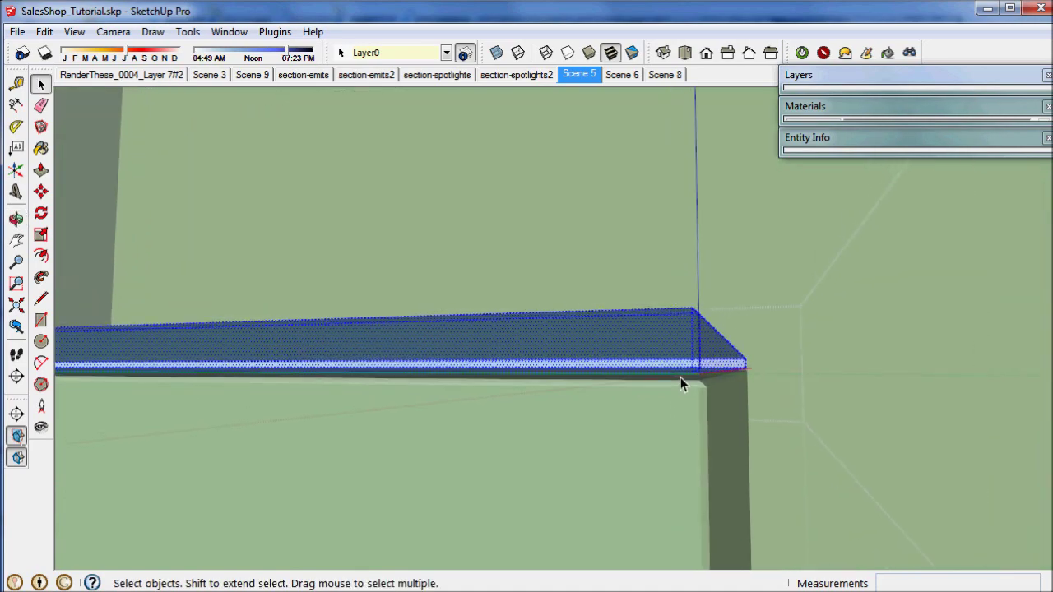
pyautogui.moveTo(681, 384); pyautogui.dragTo(666, 360, button='middle')
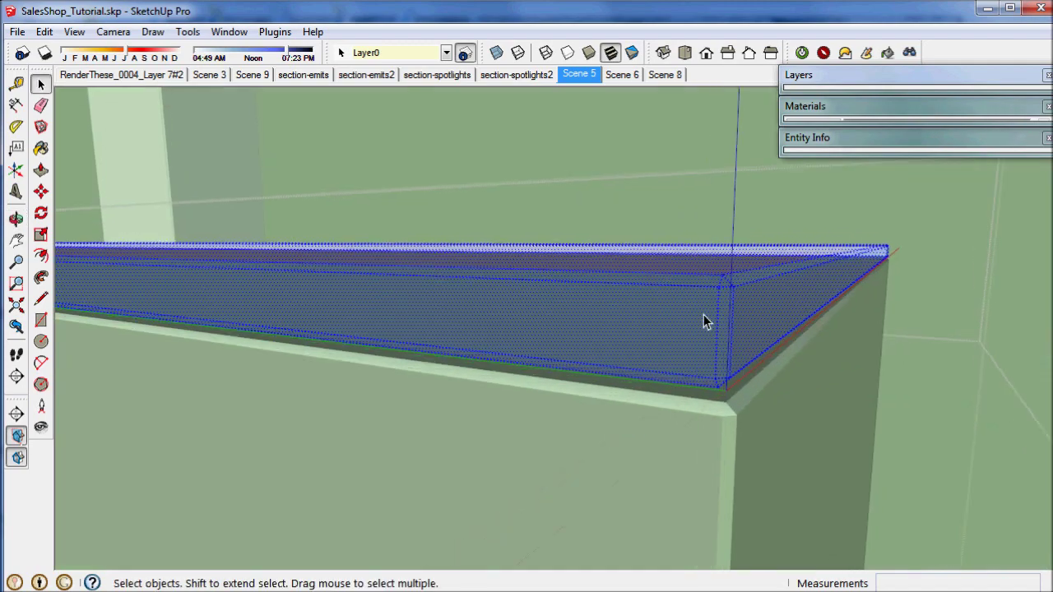
pyautogui.moveTo(703, 322)
pyautogui.mouseDown(button='middle')
pyautogui.moveTo(623, 430)
pyautogui.moveTo(512, 404)
pyautogui.moveTo(538, 386)
pyautogui.moveTo(644, 425)
pyautogui.mouseUp(button='middle')
pyautogui.hotkey('ctrl', 't')
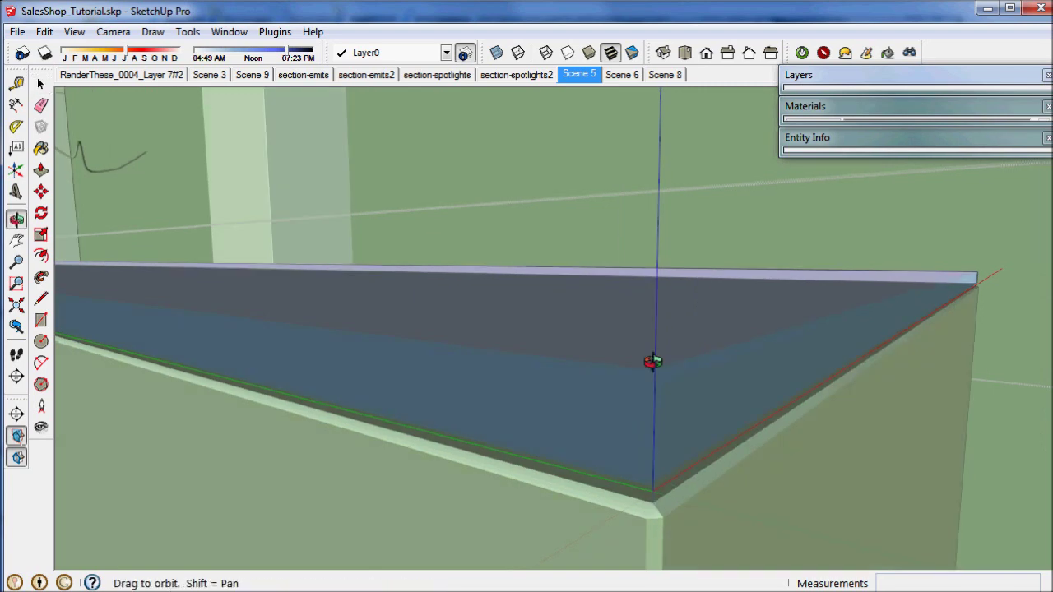
pyautogui.moveTo(653, 360)
pyautogui.mouseDown(button='middle')
pyautogui.moveTo(609, 321)
pyautogui.moveTo(658, 388)
pyautogui.mouseUp(button='middle')
pyautogui.press('b')
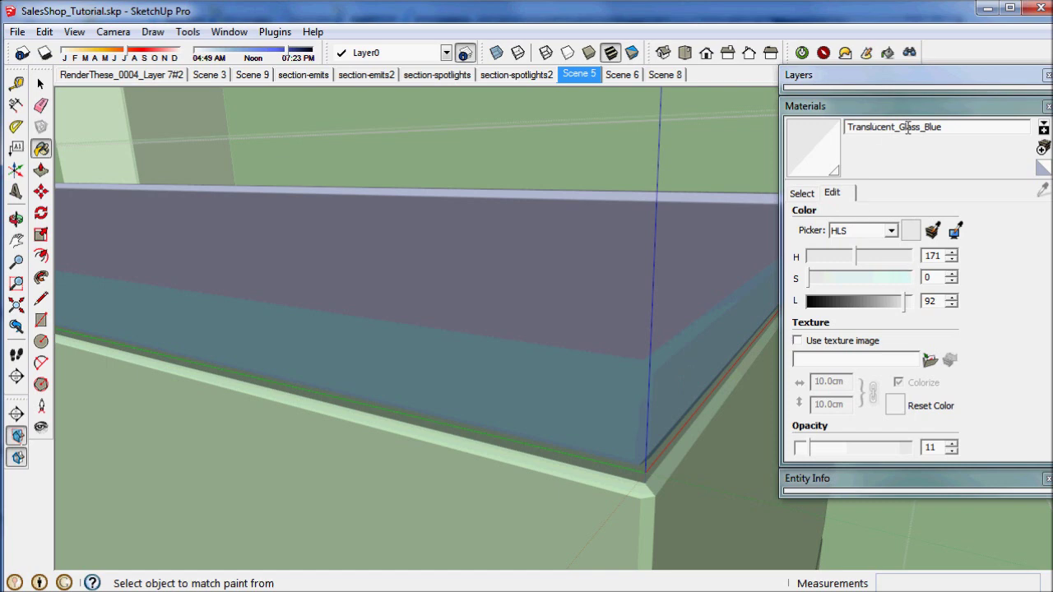
# Check the glass opacity and lightness, then sample Translucent_Glass_Tinted from the countertop glass face.
pyautogui.doubleClick(929, 447)
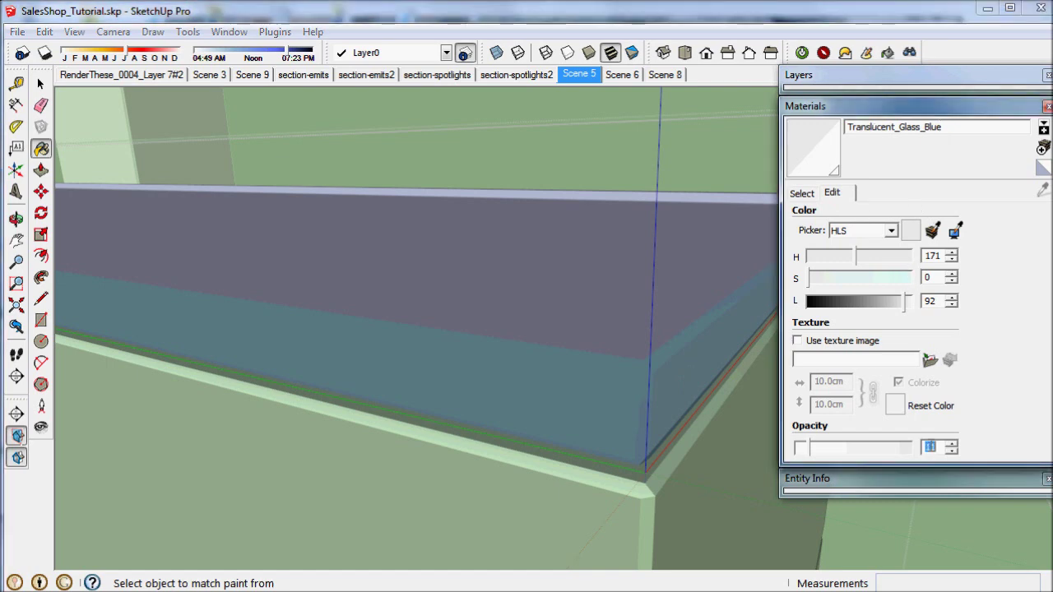
pyautogui.doubleClick(930, 301)
pyautogui.moveTo(545, 406)
pyautogui.mouseDown(button='middle')
pyautogui.moveTo(585, 404)
pyautogui.moveTo(519, 376)
pyautogui.mouseUp(button='middle')
pyautogui.moveTo(586, 438); pyautogui.dragTo(486, 355, button='middle')
pyautogui.click(575, 342)
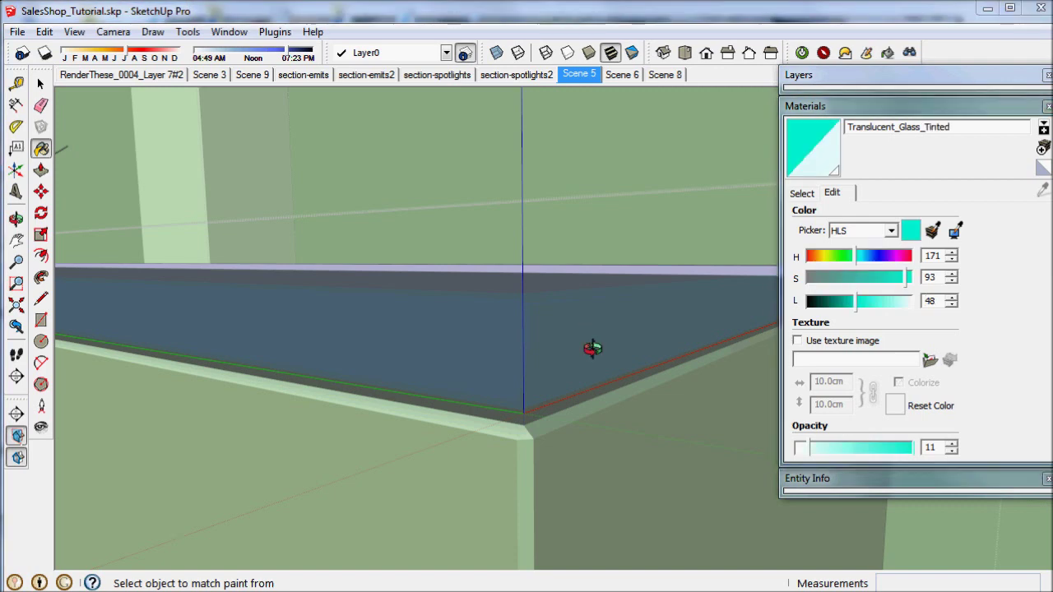
# Orbit around the countertop, return to Select, and reopen the Template Material editor.
pyautogui.moveTo(592, 348); pyautogui.dragTo(659, 352, button='middle')
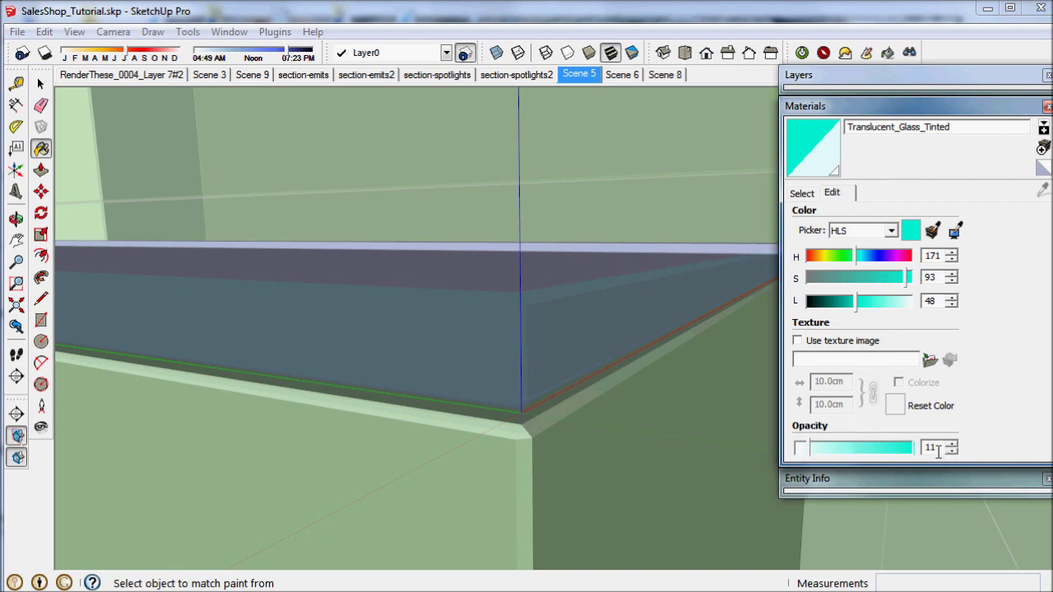
pyautogui.moveTo(699, 407); pyautogui.dragTo(614, 414, button='middle')
pyautogui.press('space')
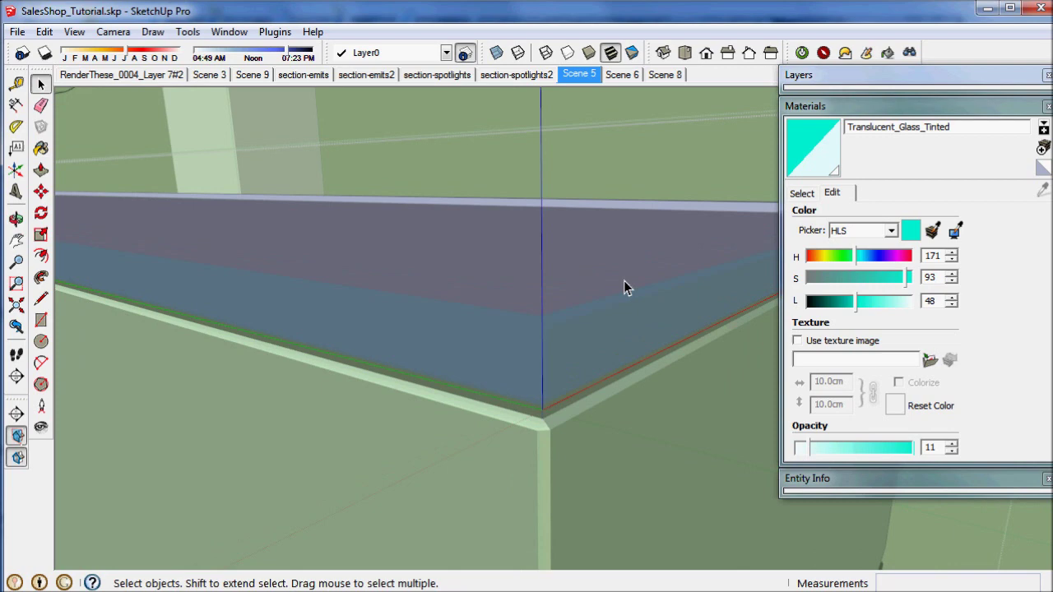
pyautogui.click(887, 52)
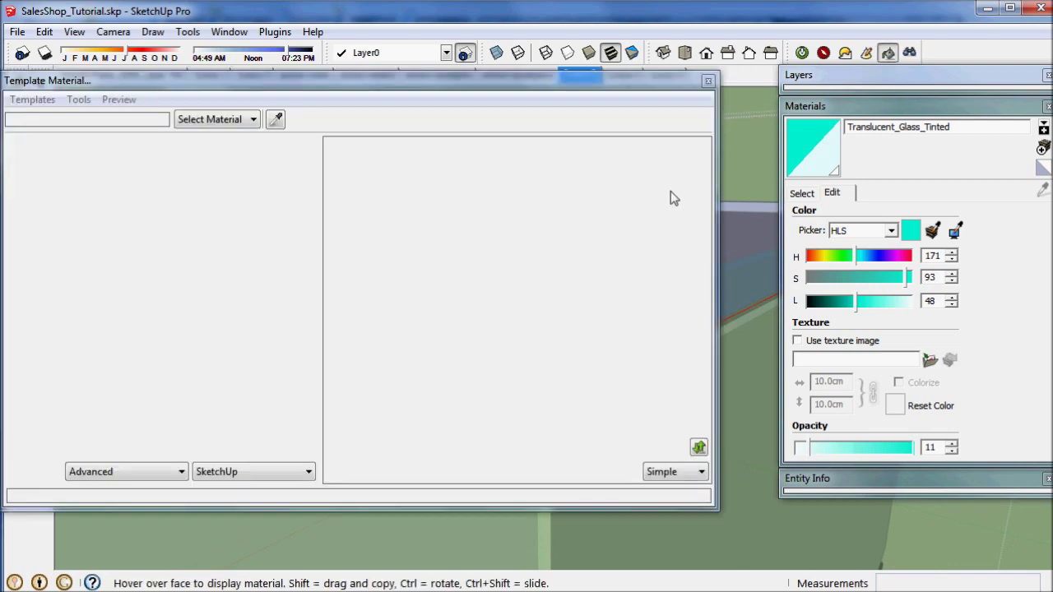
# Apply the Glass Common template to the blue countertop glass and set its IOR to 1.510.
pyautogui.click(749, 233)
pyautogui.click(33, 100)
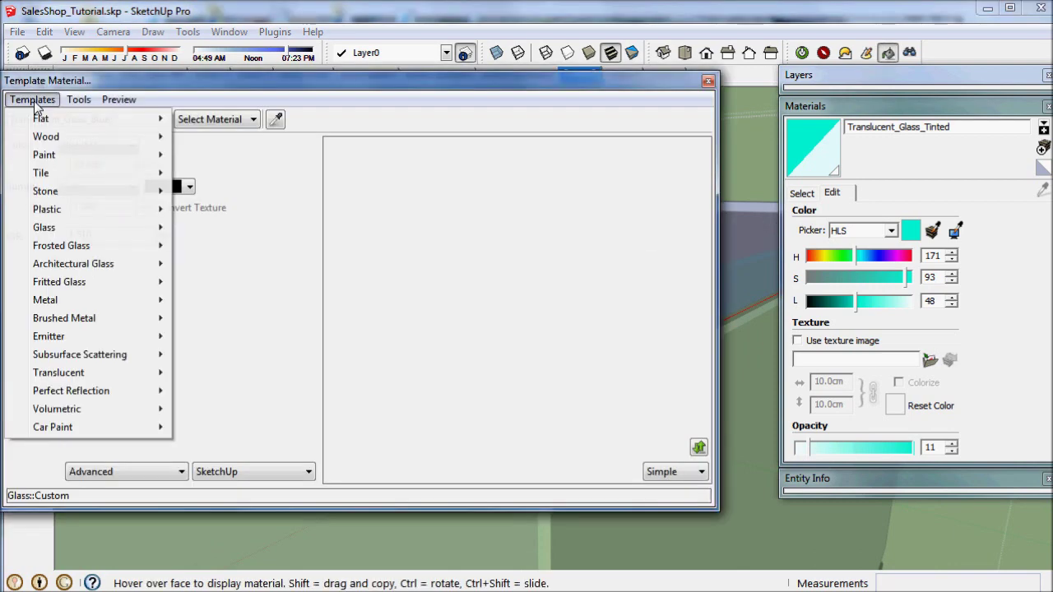
pyautogui.moveTo(98, 227)
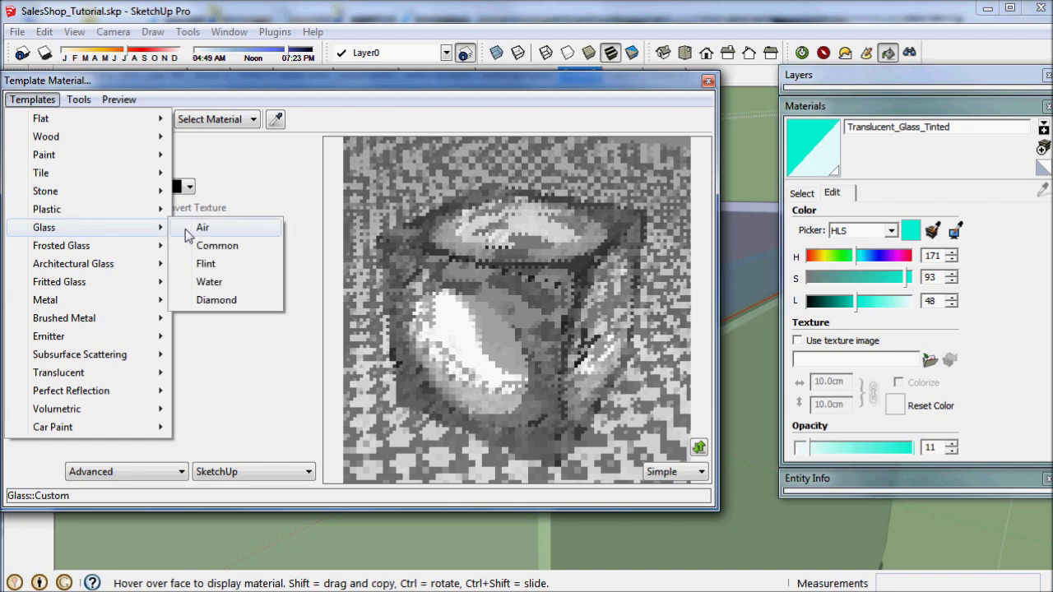
pyautogui.click(215, 245)
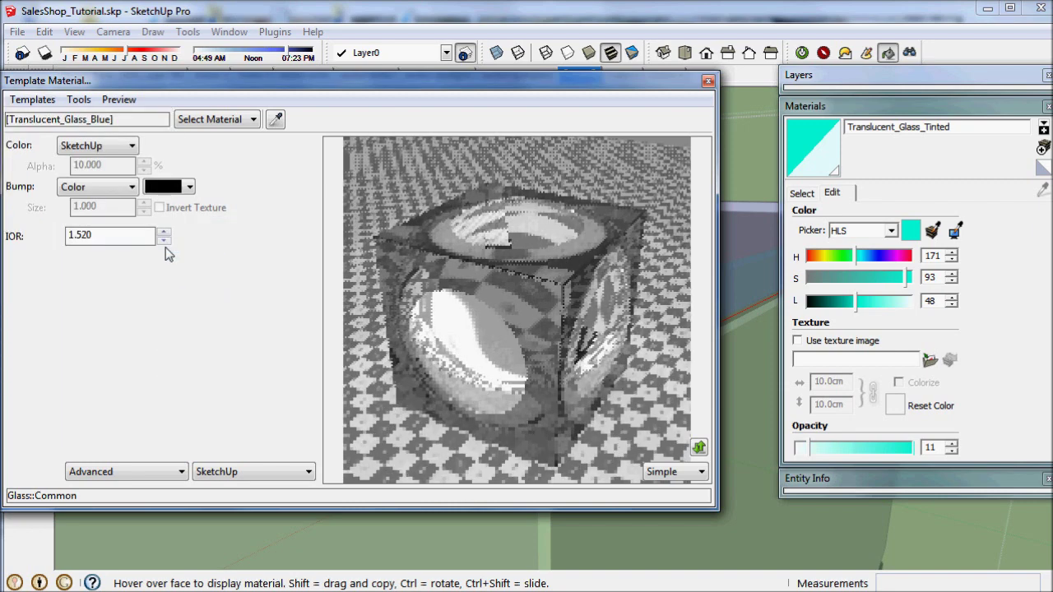
pyautogui.moveTo(81, 236); pyautogui.dragTo(95, 236)
pyautogui.write('10')
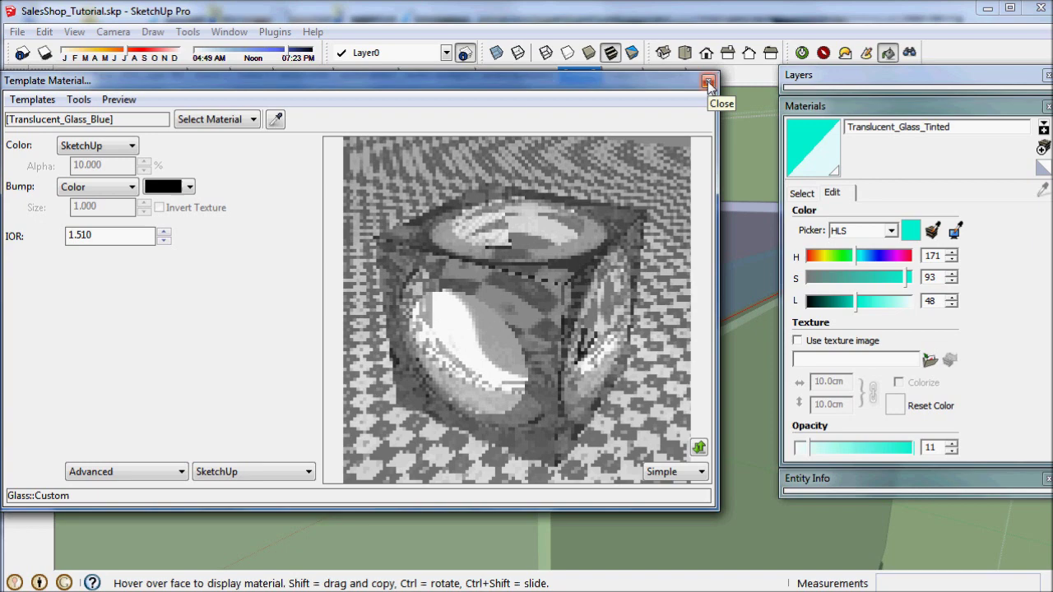
# Give Translucent_Glass_Tinted the Glass Common template with IOR 1.51, then close the dialog.
pyautogui.click(767, 290)
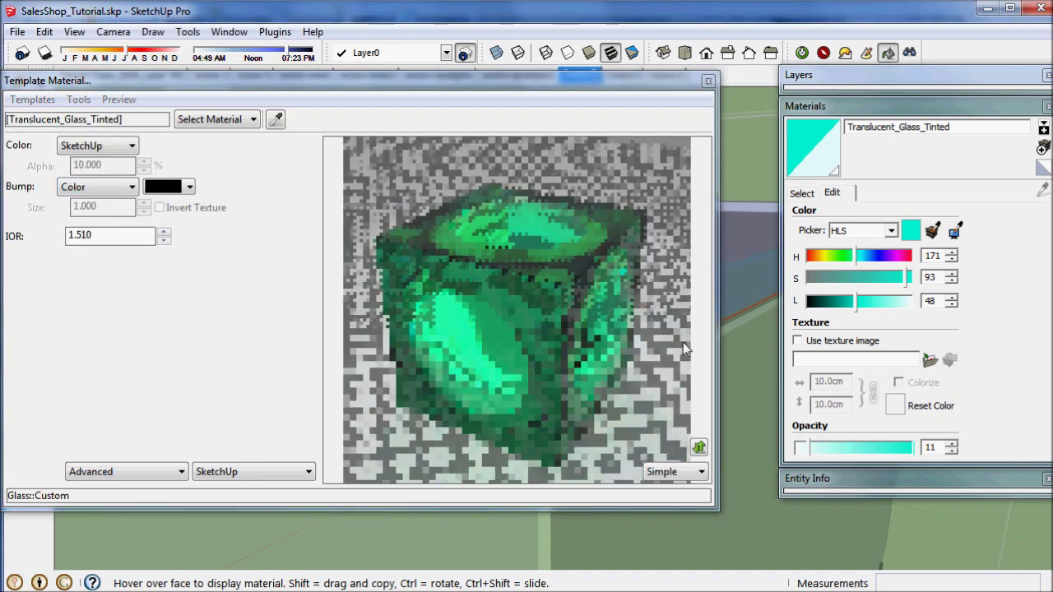
pyautogui.click(33, 100)
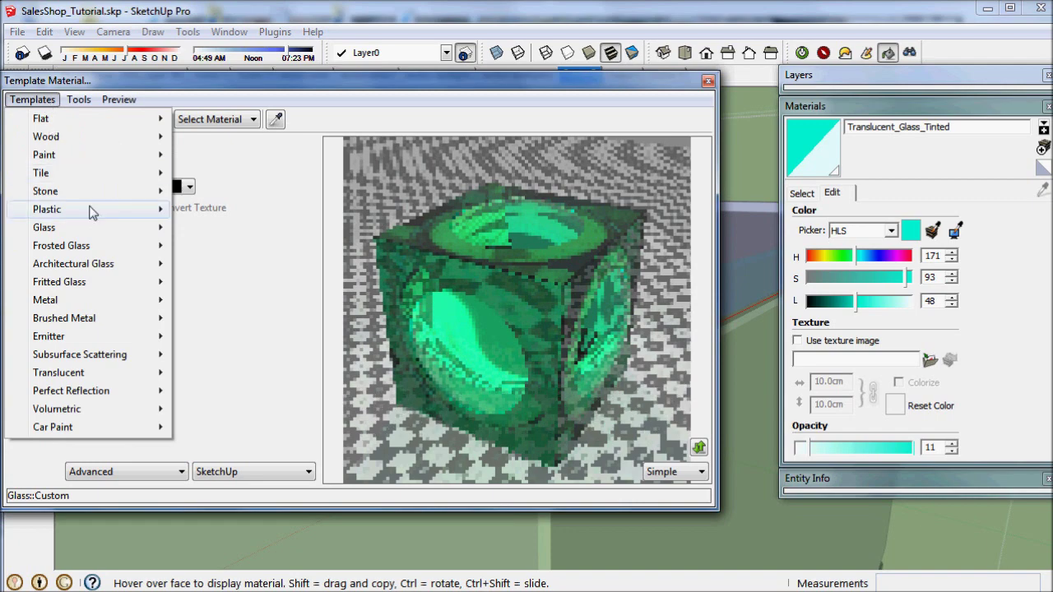
pyautogui.moveTo(49, 227)
pyautogui.click(165, 245)
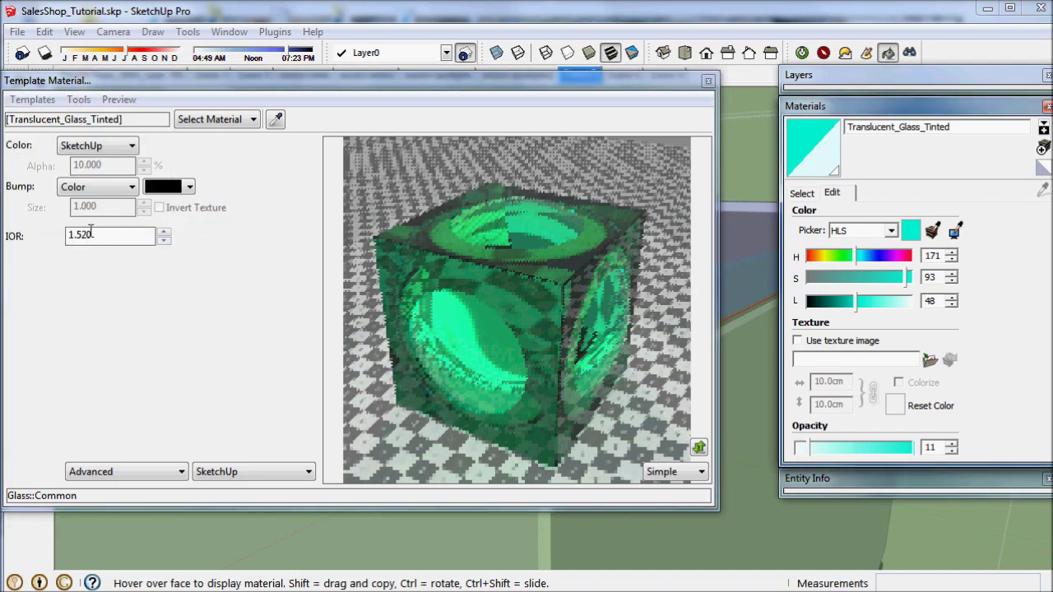
pyautogui.moveTo(81, 236); pyautogui.dragTo(139, 235)
pyautogui.write('1')
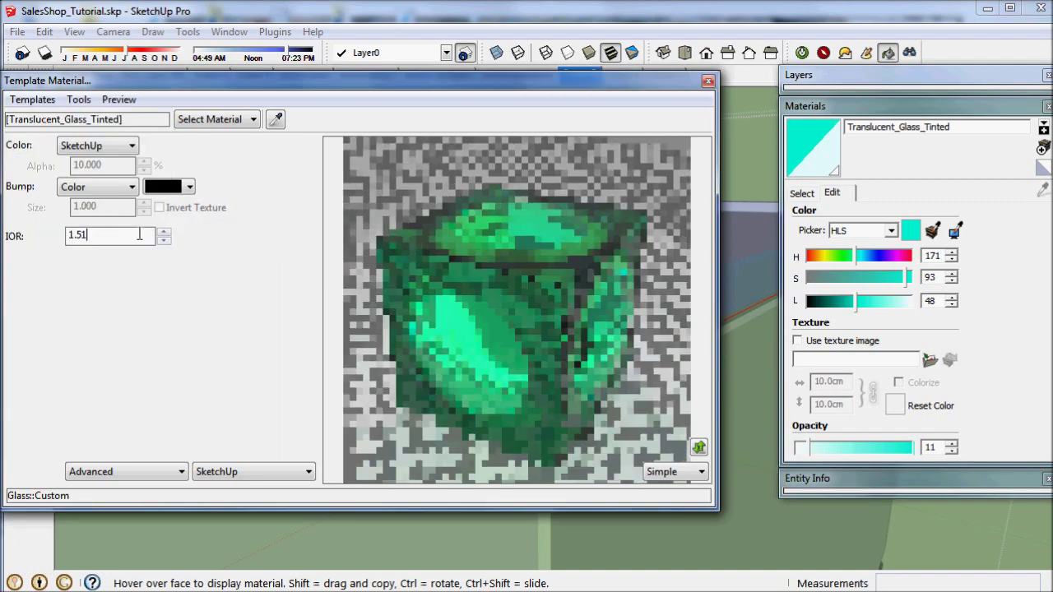
pyautogui.click(709, 82)
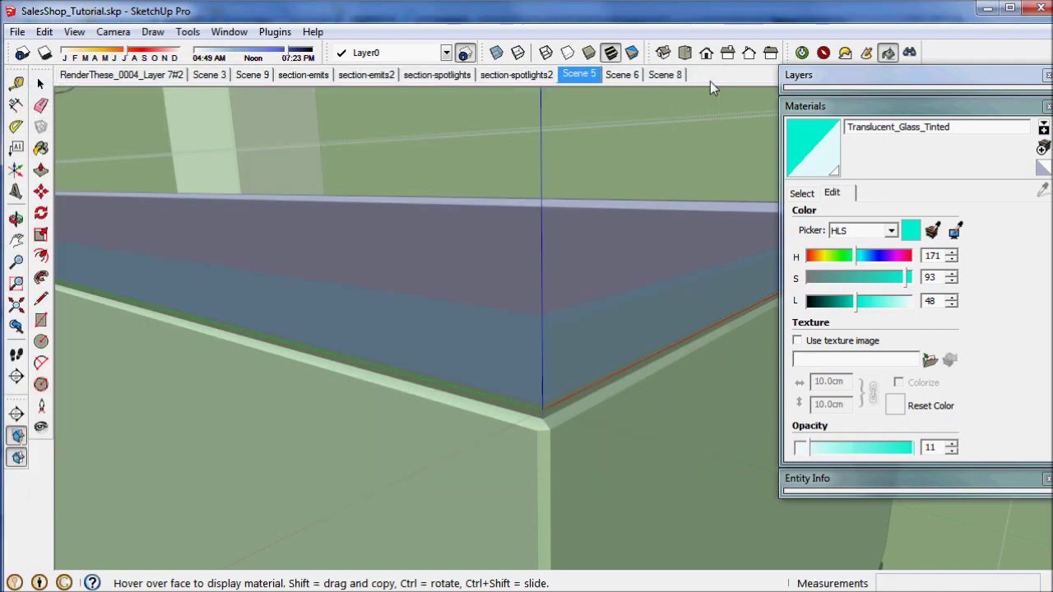
# View the SalesShop-Glass-CounterTop2.jpg render, close the viewer, and return SketchUp to Scene 5.
pyautogui.hotkey('alt', 'Tab')
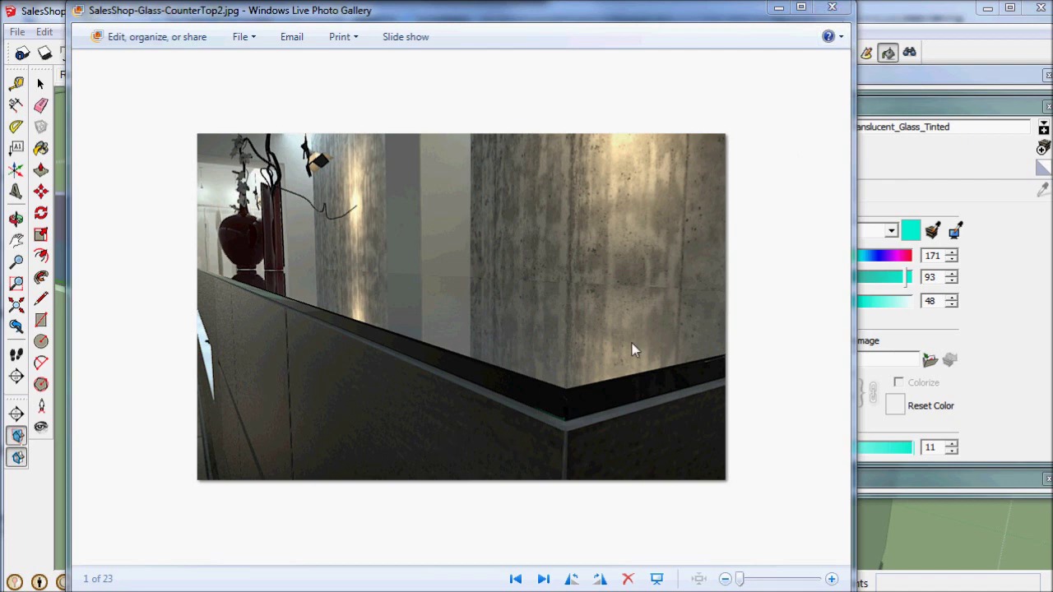
pyautogui.click(831, 10)
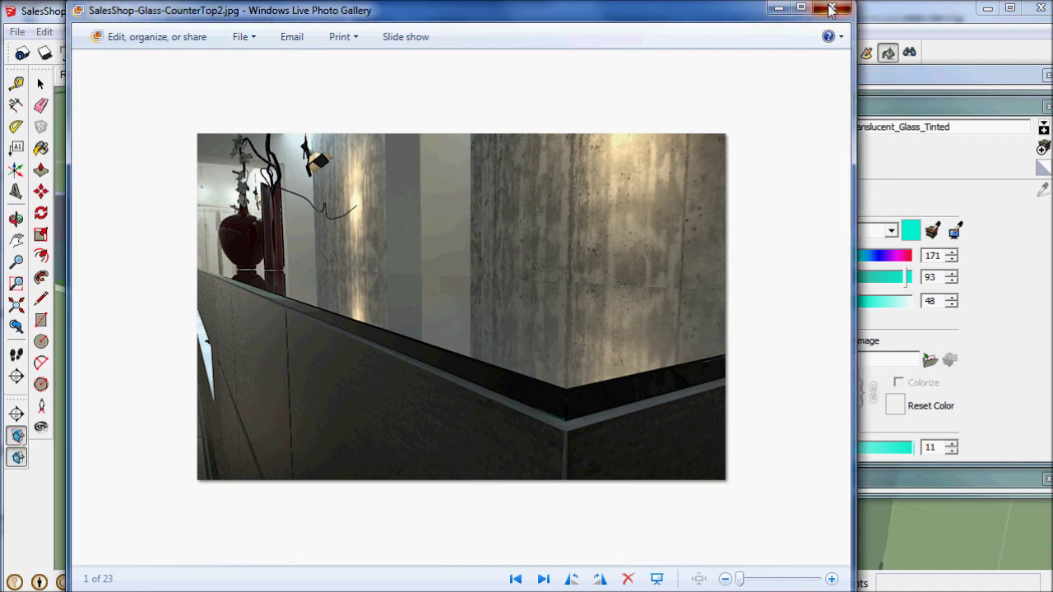
pyautogui.click(580, 74)
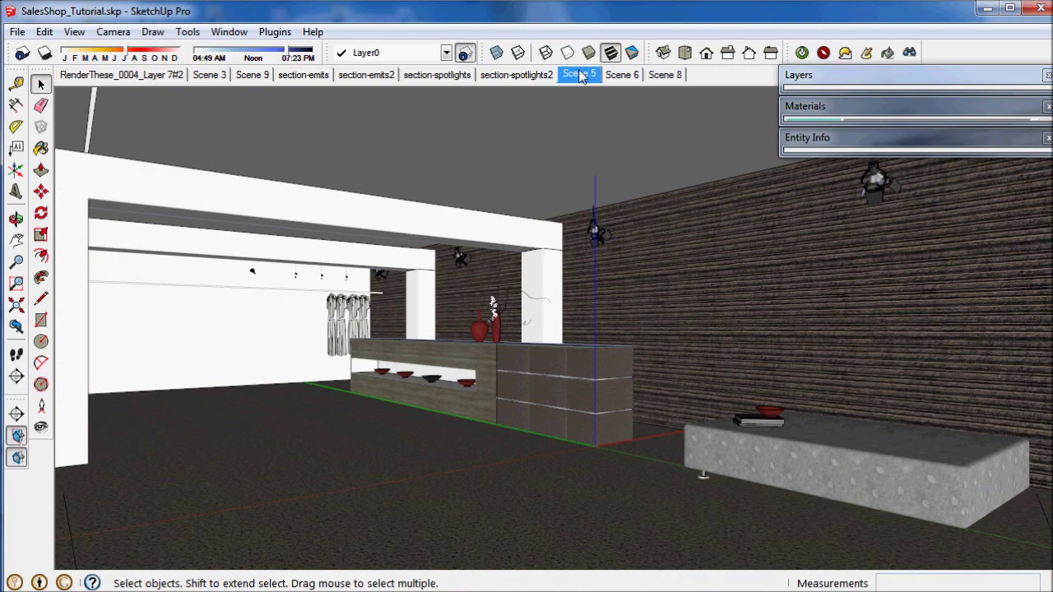
# Zoom in on the ceiling spotlight with a zoom window, a slight orbit and the scroll wheel.
pyautogui.hotkey('ctrl', 'shift', 'w')
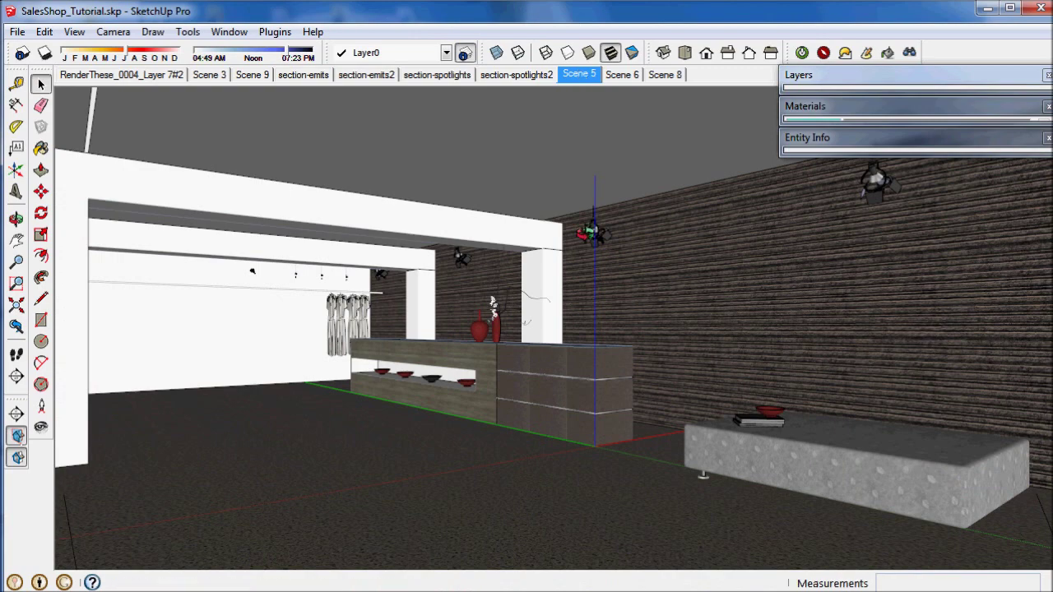
pyautogui.moveTo(648, 203); pyautogui.dragTo(553, 284)
pyautogui.press('o')
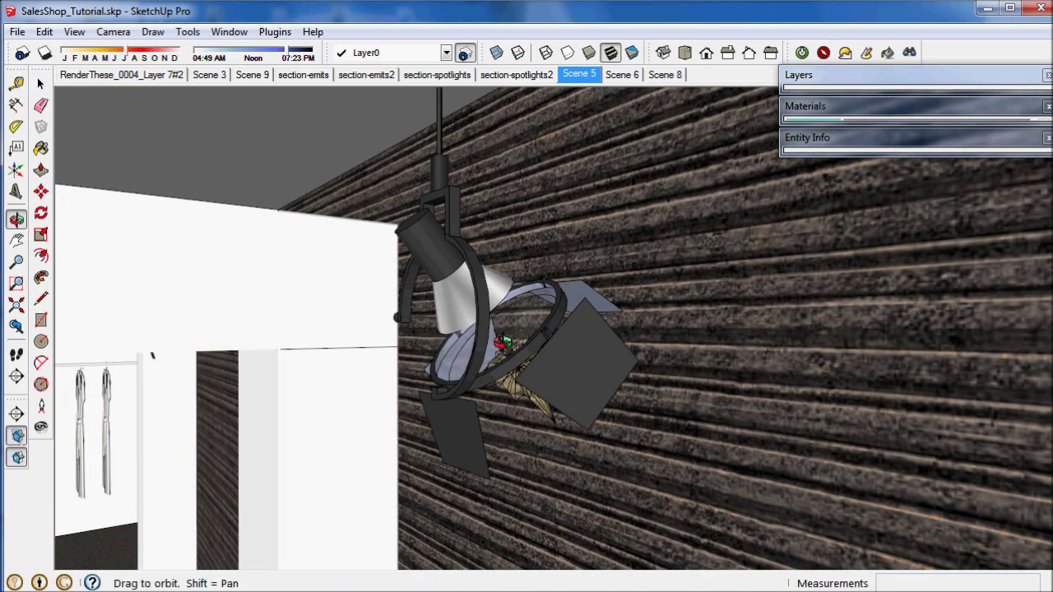
pyautogui.moveTo(540, 321); pyautogui.dragTo(546, 291)
pyautogui.press('space')
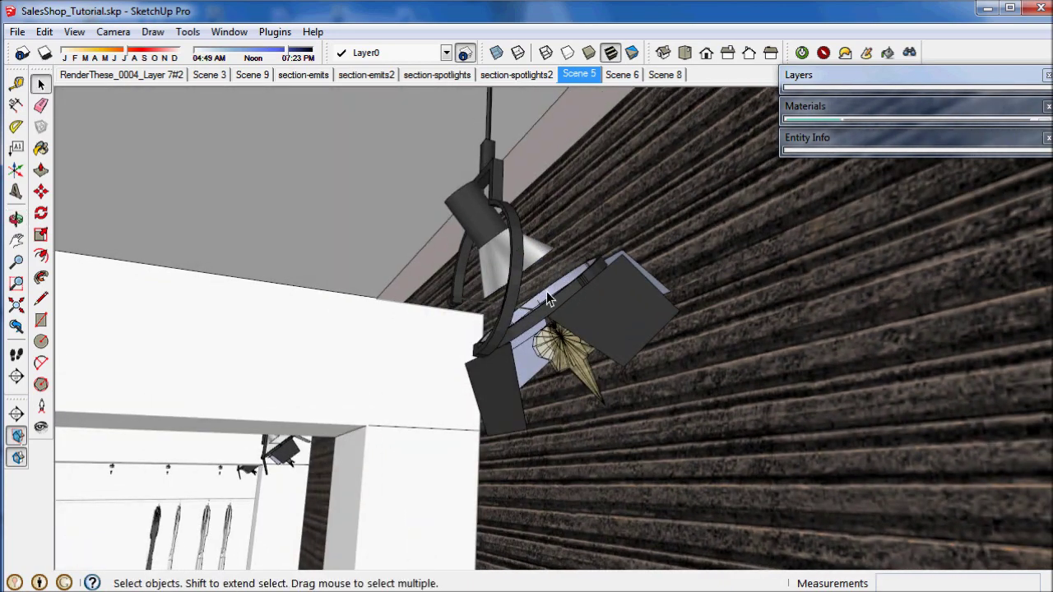
pyautogui.scroll(2, 546, 292)
# Load the spotlight's TG_SpotGlass material into the Twilight Template Material editor.
pyautogui.click(888, 51)
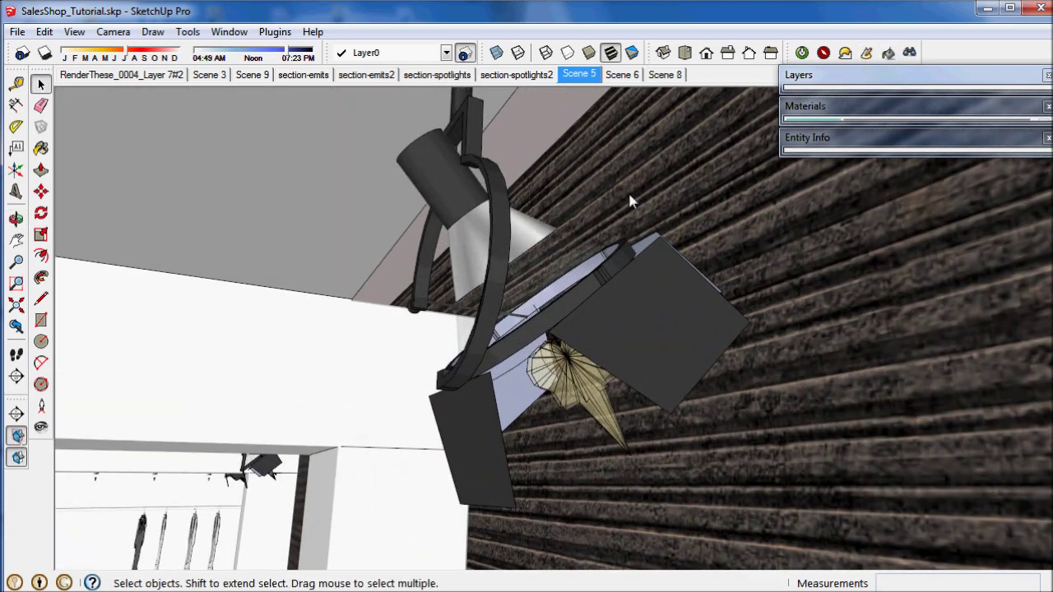
pyautogui.moveTo(586, 122); pyautogui.dragTo(673, 88)
pyautogui.click(125, 107)
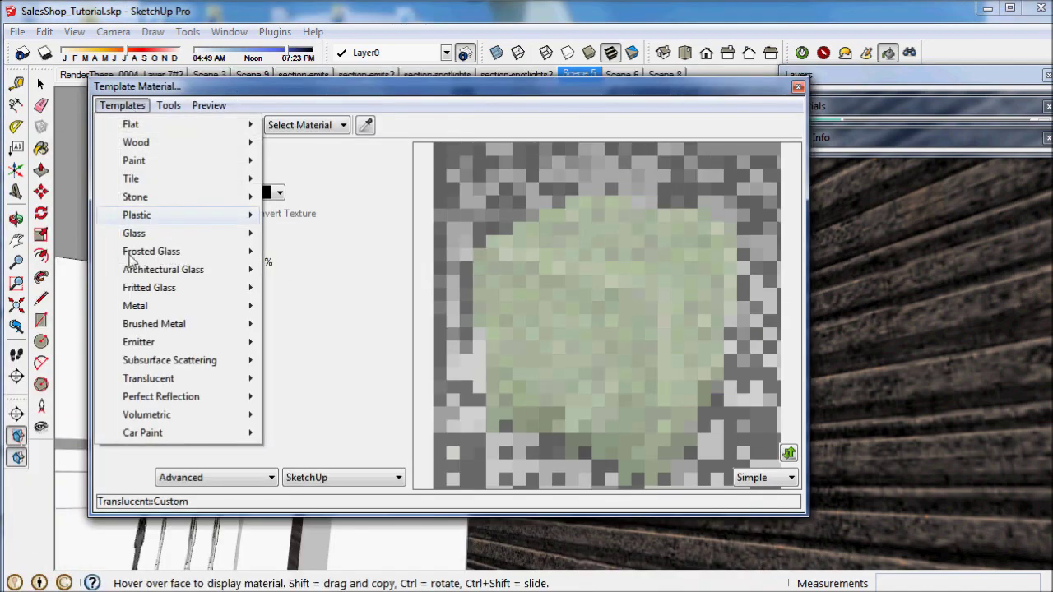
# Apply the Translucent Leaf template to TG_SpotGlass and review its colour and translucency sources.
pyautogui.moveTo(198, 381)
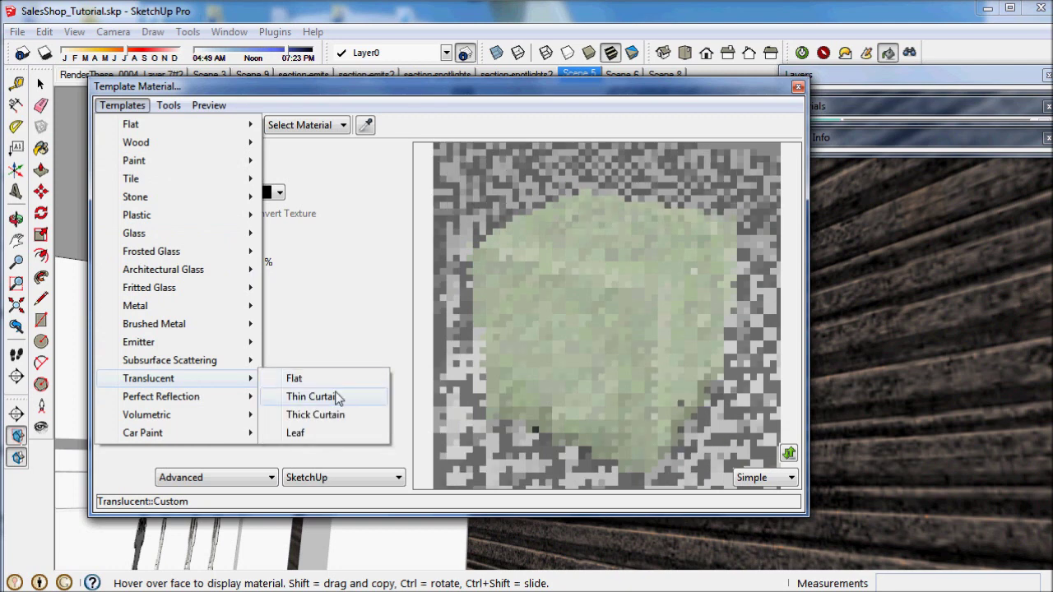
pyautogui.click(298, 435)
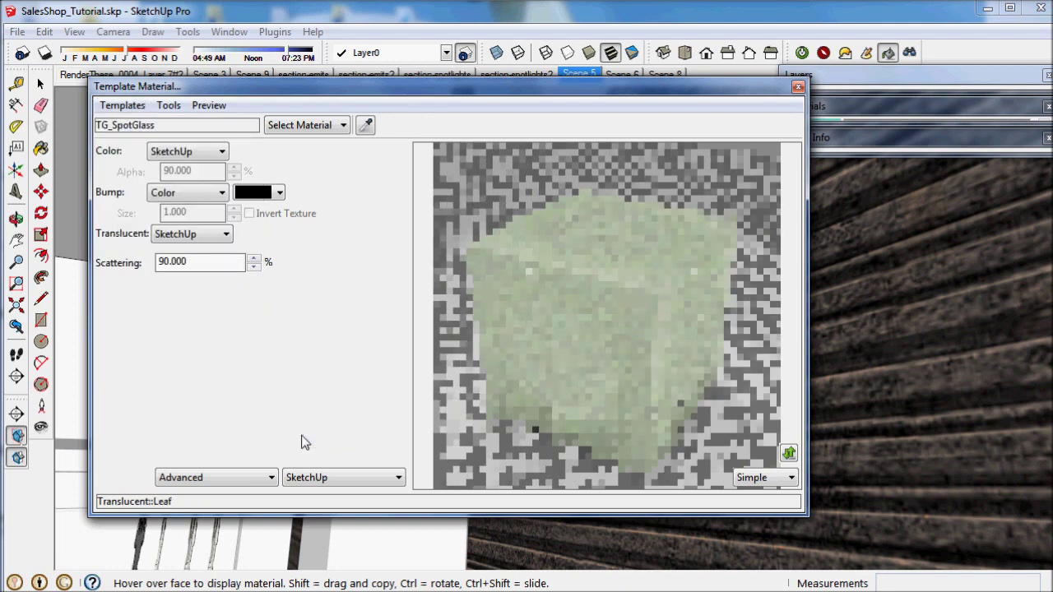
pyautogui.click(204, 153)
pyautogui.click(206, 159)
pyautogui.click(219, 237)
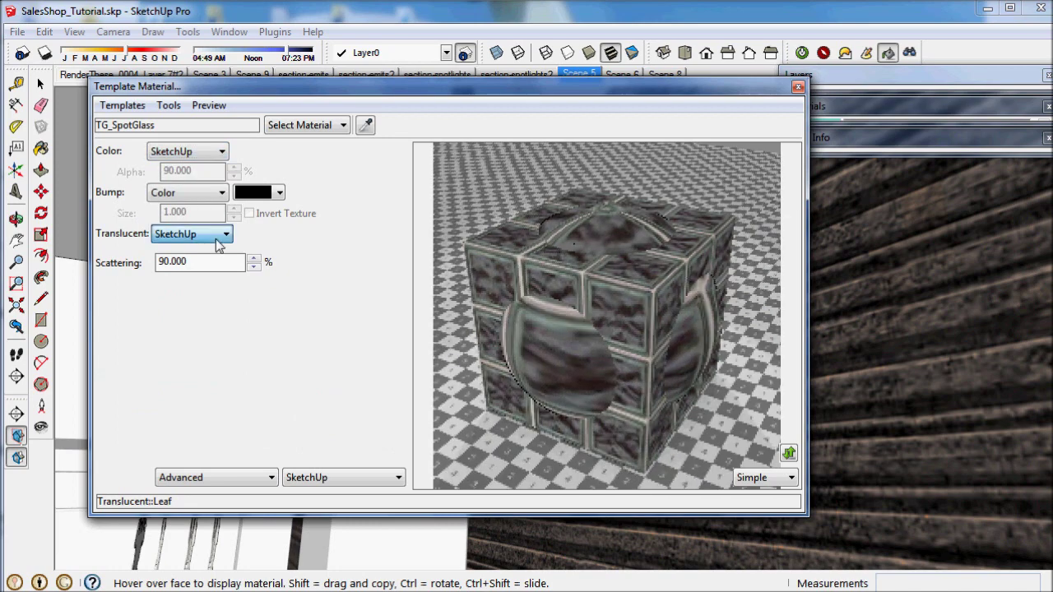
pyautogui.click(219, 245)
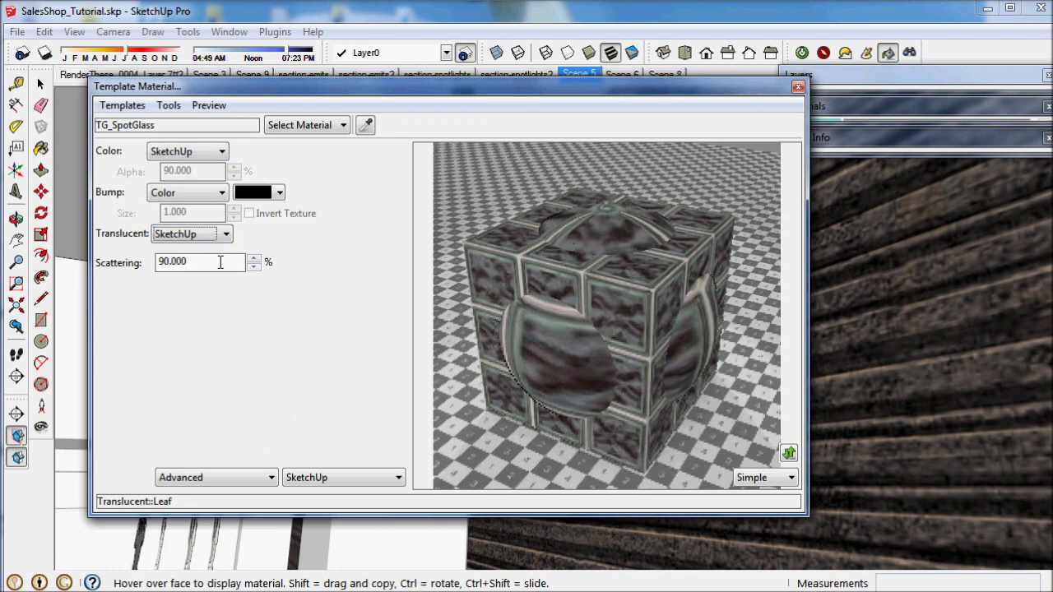
pyautogui.click(220, 262)
# Set the TG_SpotGlass texture alpha to 10, then load Metal_SpotLightBlack for editing.
pyautogui.click(317, 478)
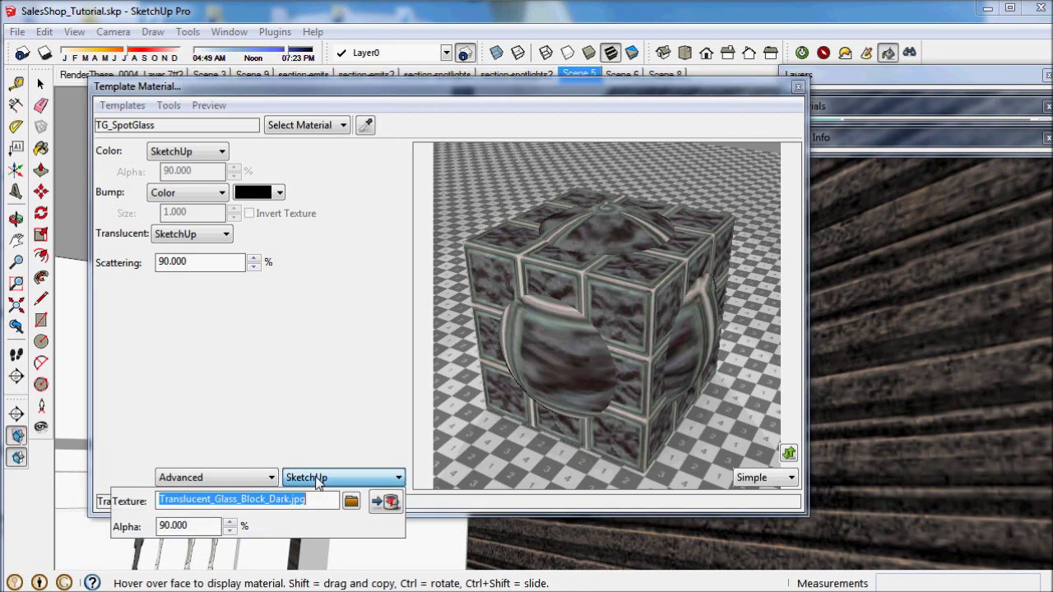
pyautogui.doubleClick(202, 527)
pyautogui.write('10')
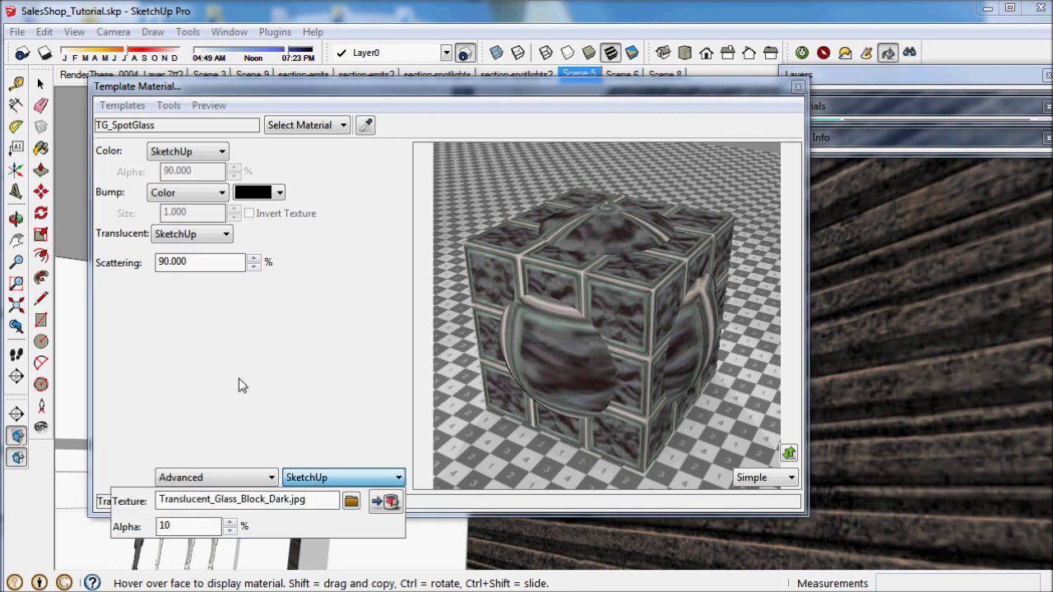
pyautogui.press('Return')
pyautogui.click(311, 369)
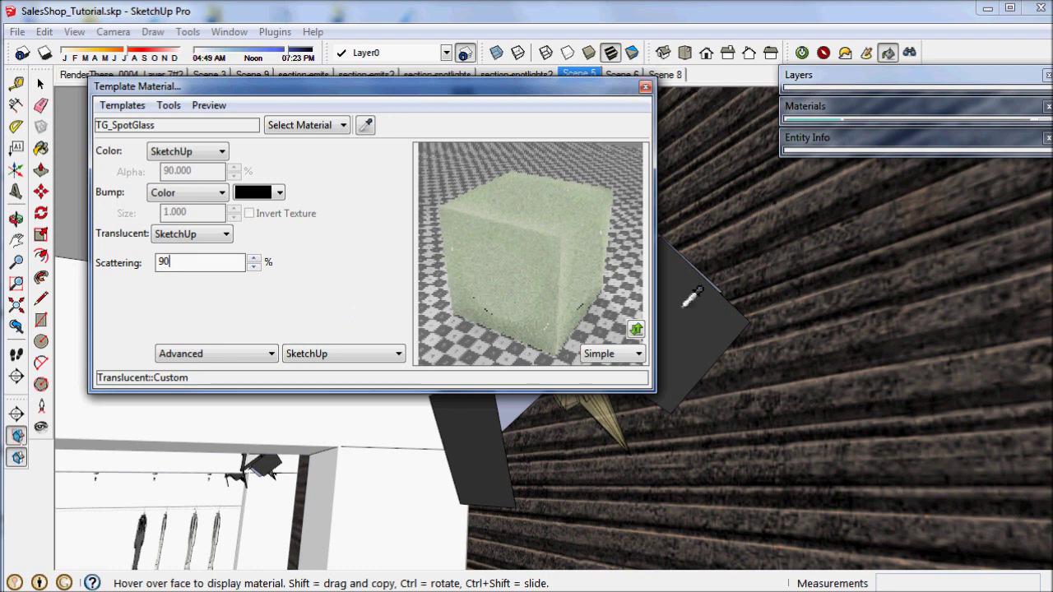
pyautogui.click(701, 331)
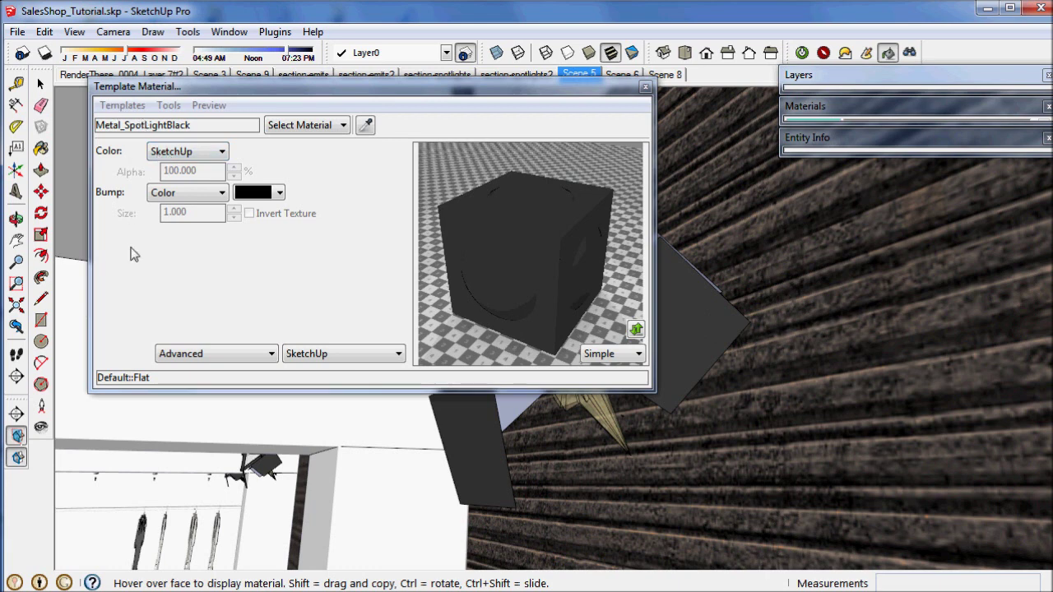
# Try Plastic Shiny, then give Metal_SpotLightBlack Paint Gloss (IOR 1.400, Shininess 80) and close the editor.
pyautogui.click(124, 105)
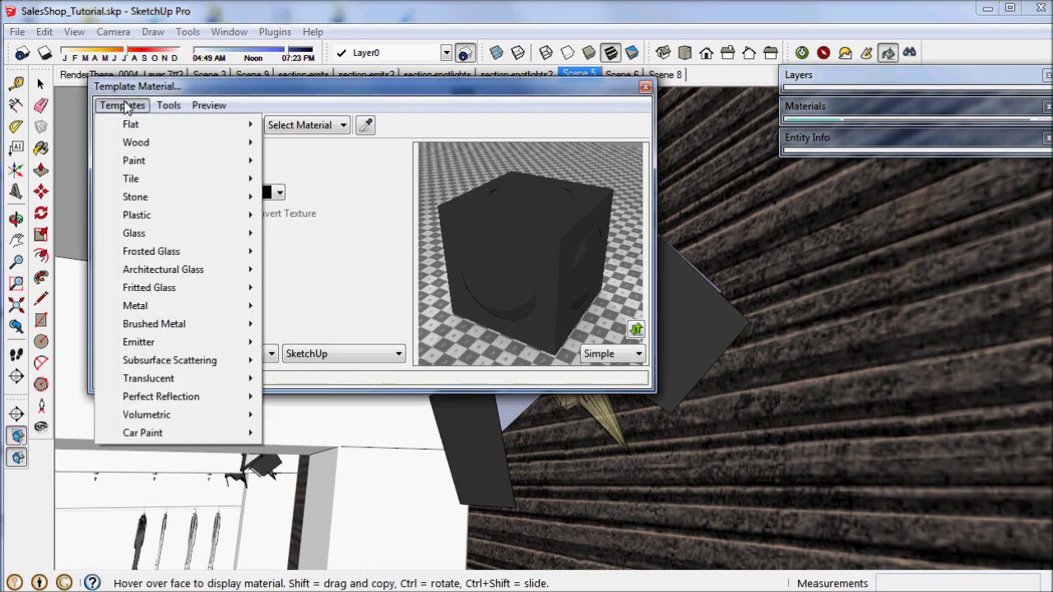
pyautogui.moveTo(206, 215)
pyautogui.click(298, 251)
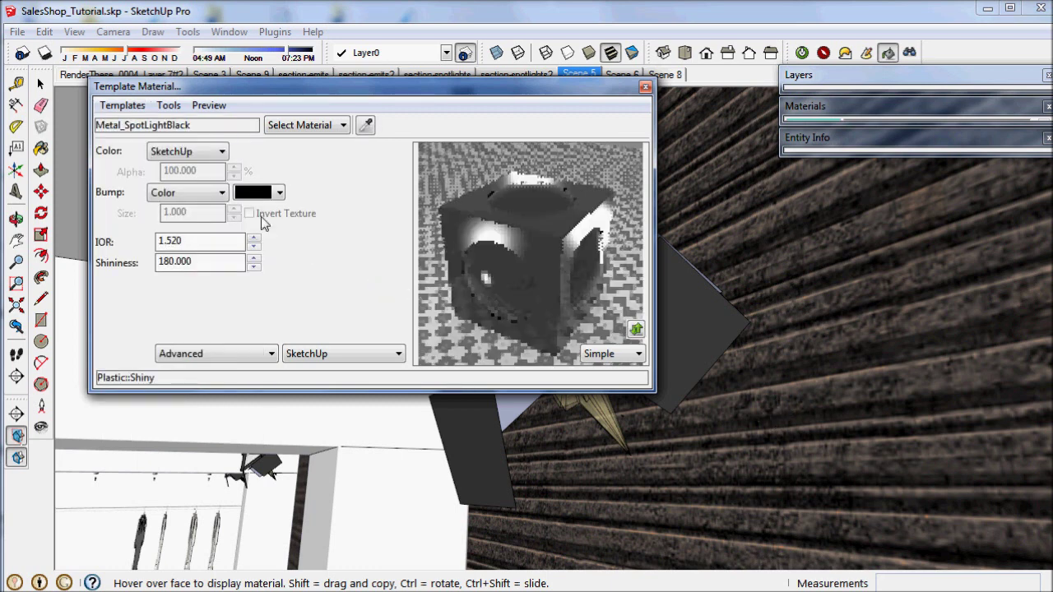
pyautogui.click(131, 110)
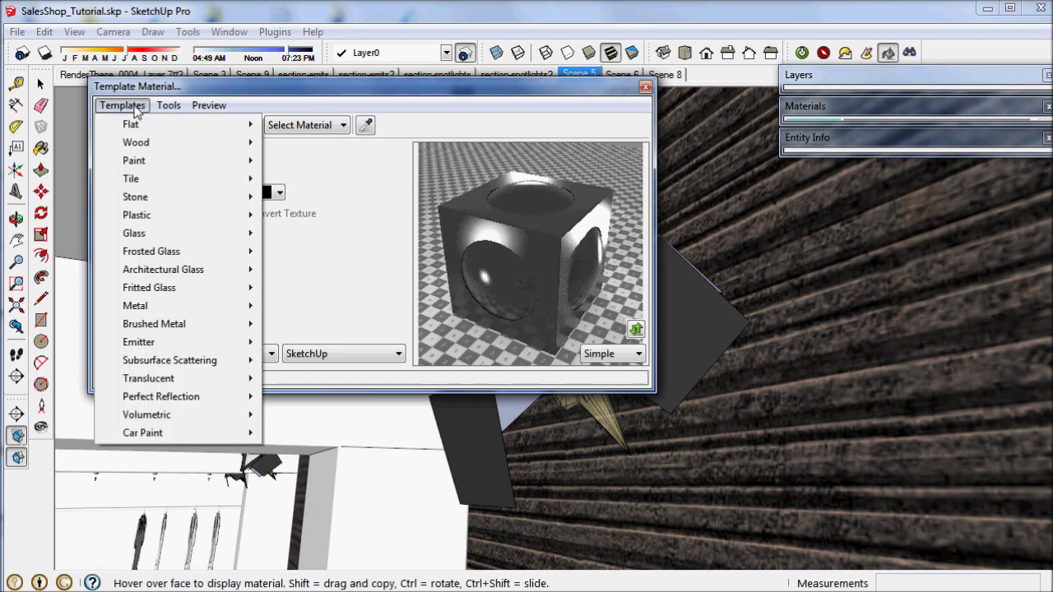
pyautogui.moveTo(234, 162)
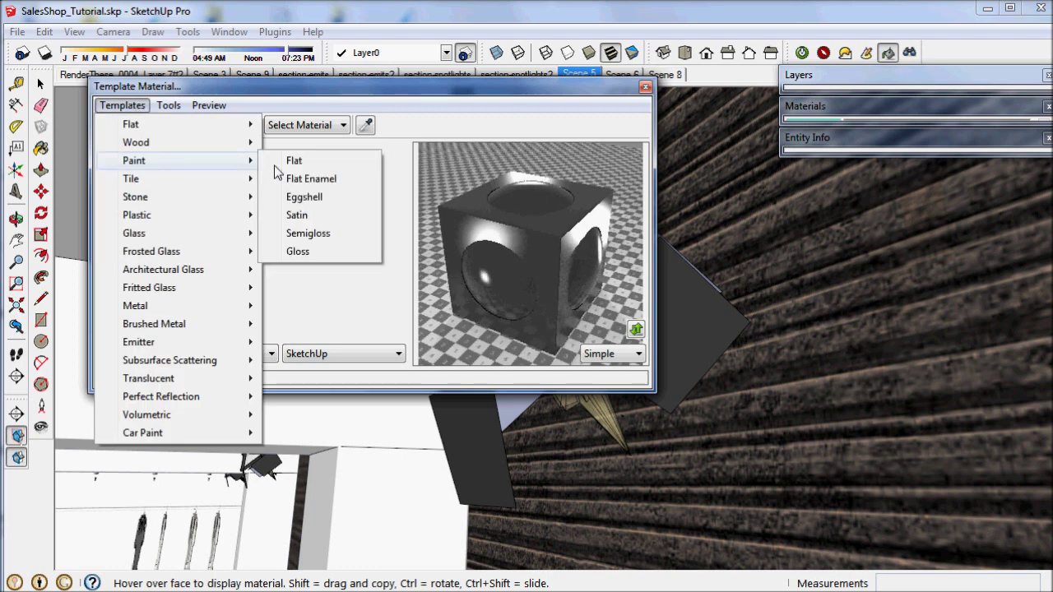
pyautogui.click(297, 251)
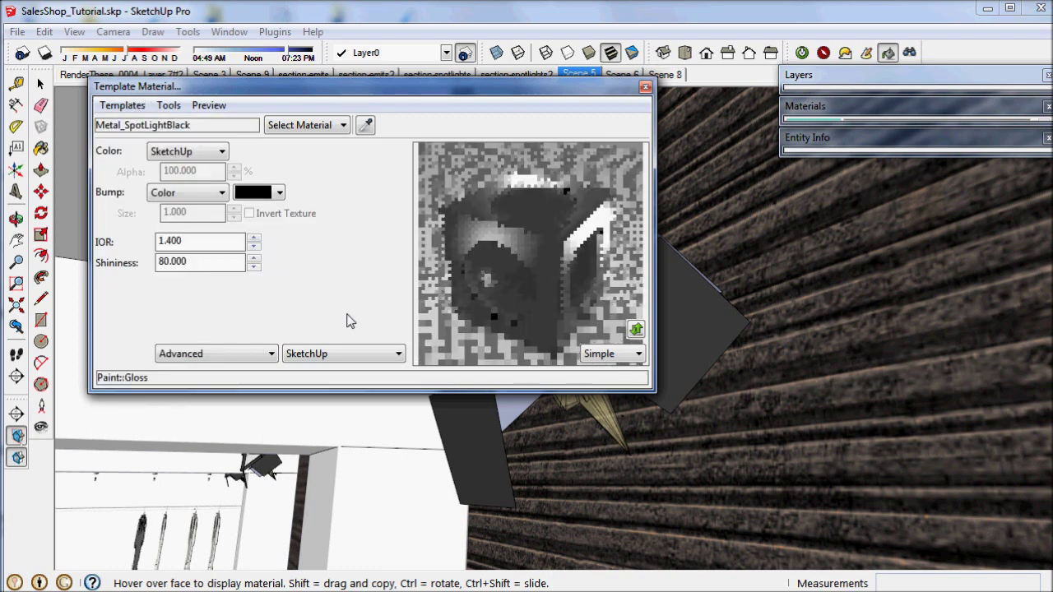
pyautogui.click(646, 88)
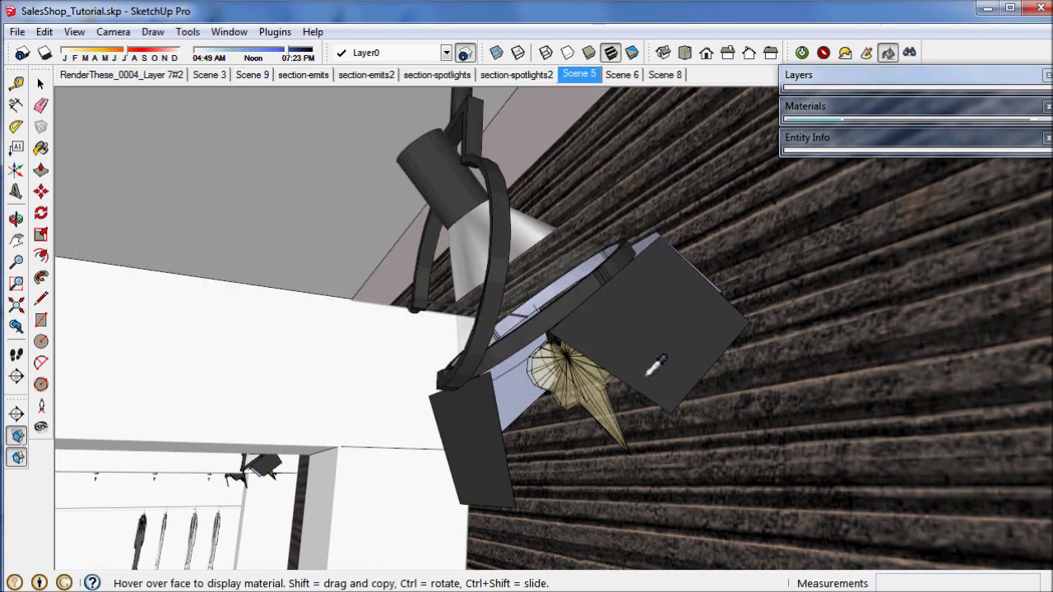
# Reopen the Template Material editor on Metal_SpotLightBlack and try the Flat template.
pyautogui.click(485, 239)
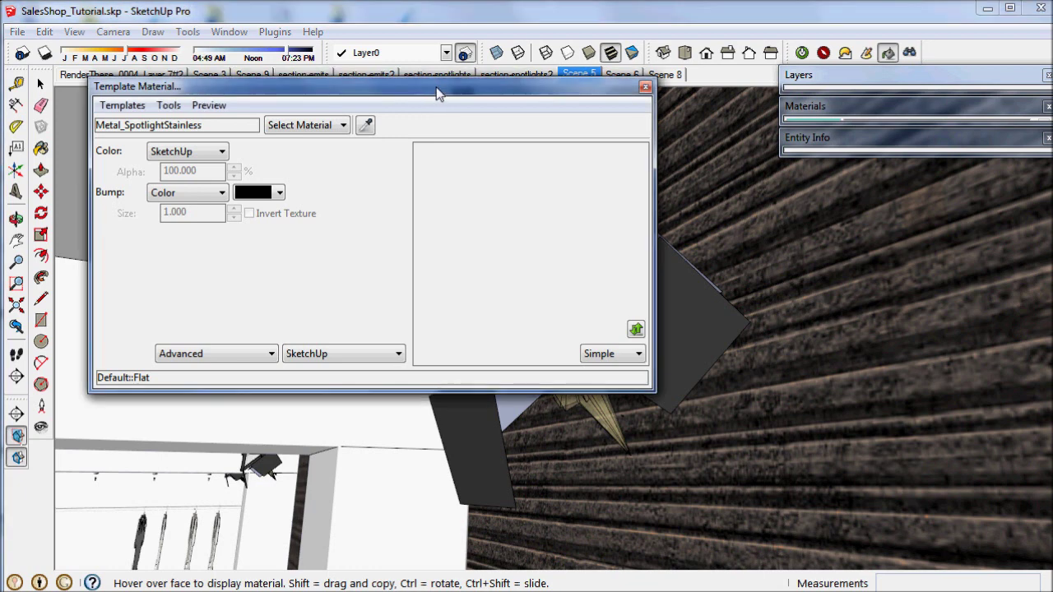
pyautogui.moveTo(438, 93); pyautogui.dragTo(417, 170)
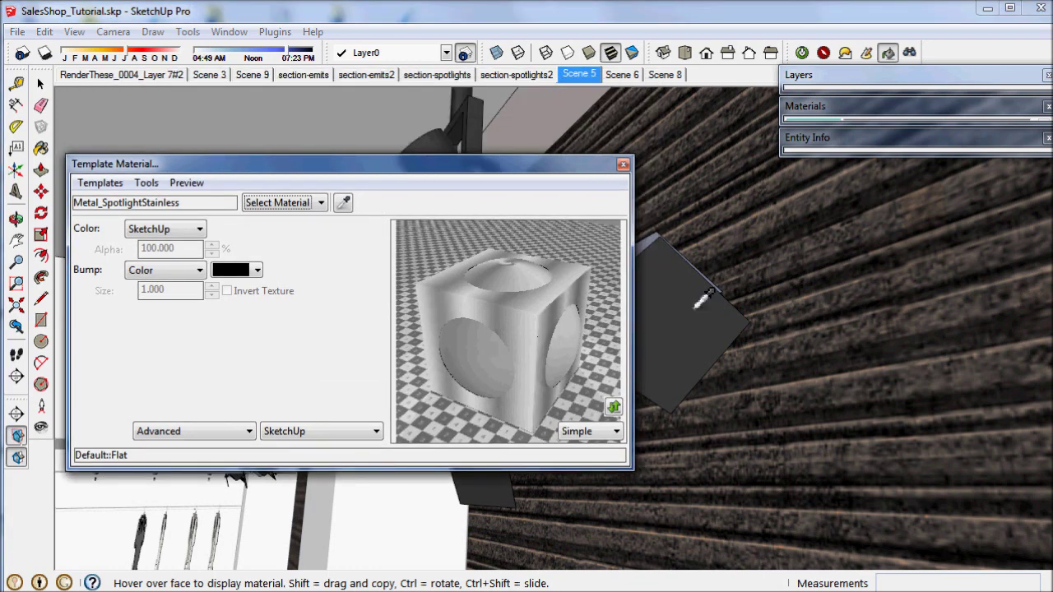
pyautogui.moveTo(699, 329)
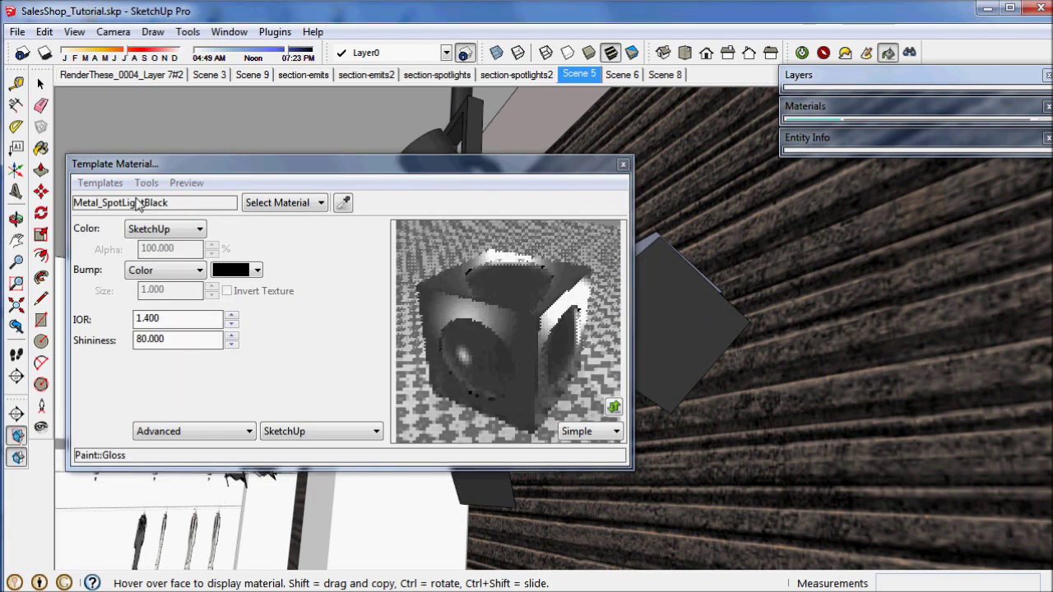
pyautogui.click(101, 184)
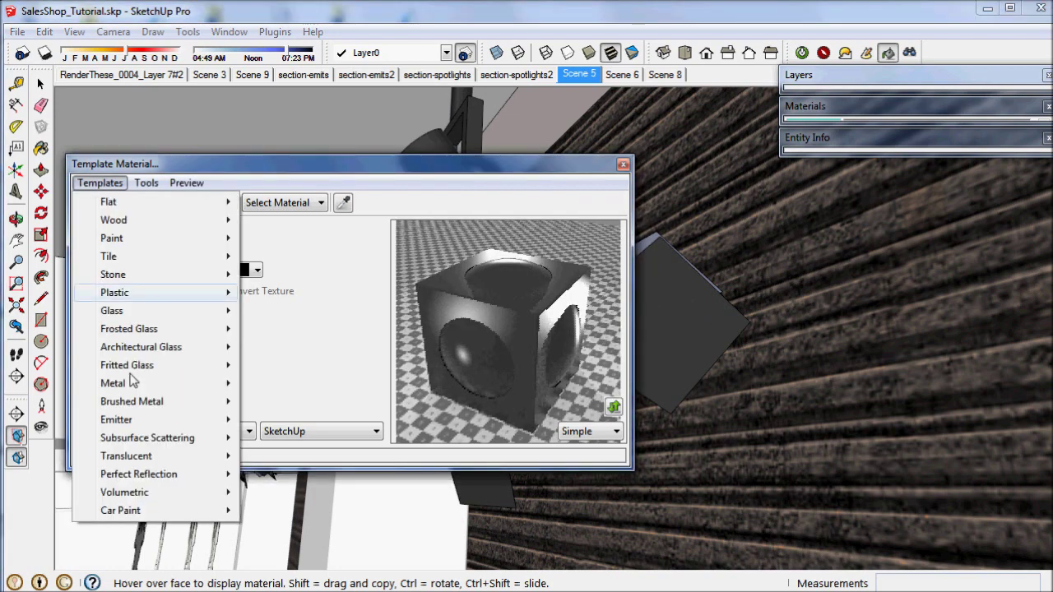
pyautogui.moveTo(210, 203)
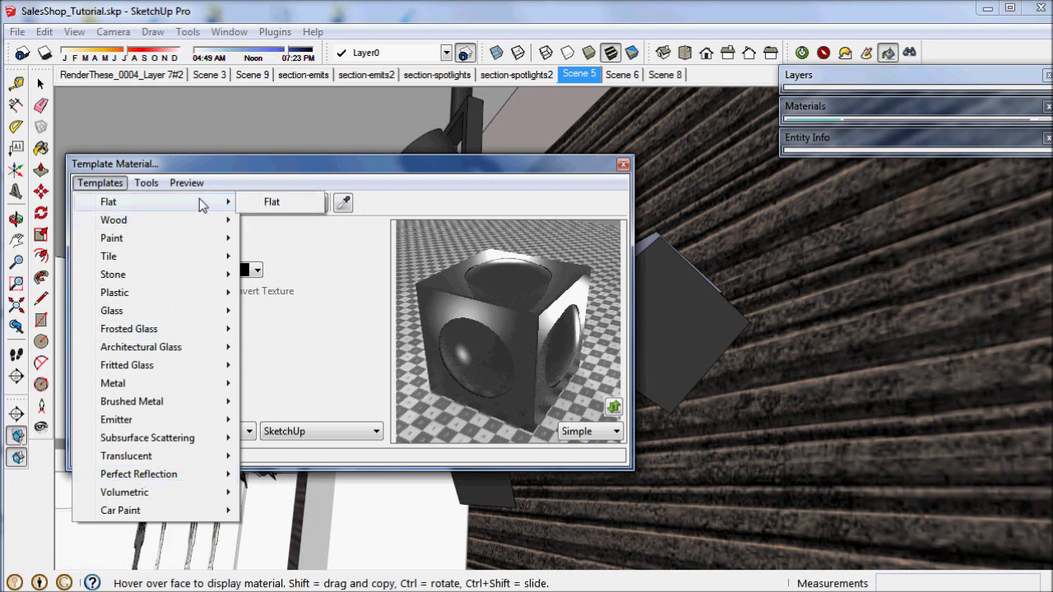
pyautogui.click(275, 202)
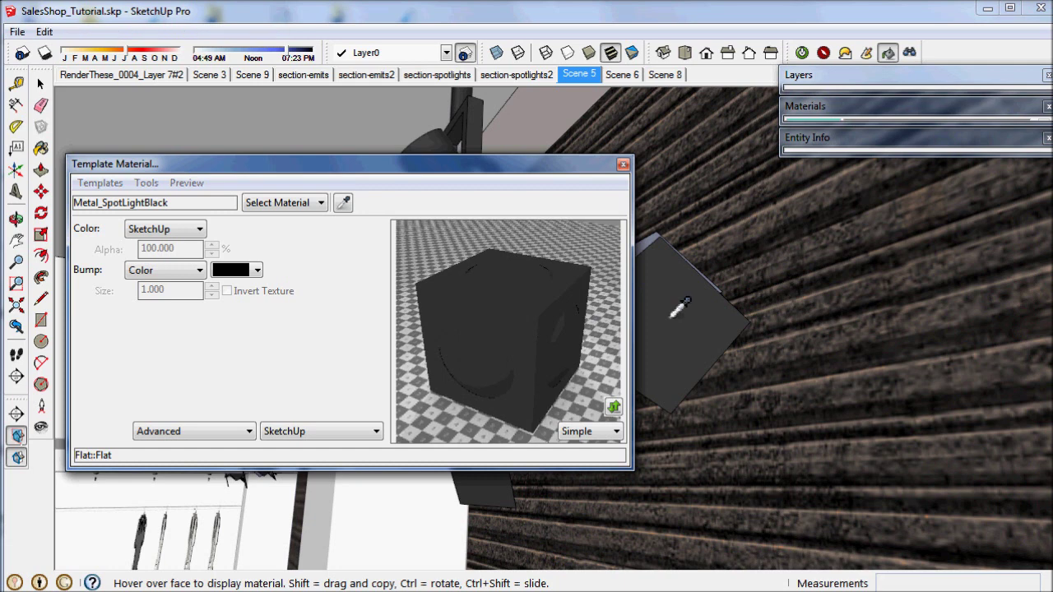
# Reapply Paint Gloss (IOR 1.400, Shininess 80) to Metal_SpotLightBlack and close the editor.
pyautogui.click(122, 184)
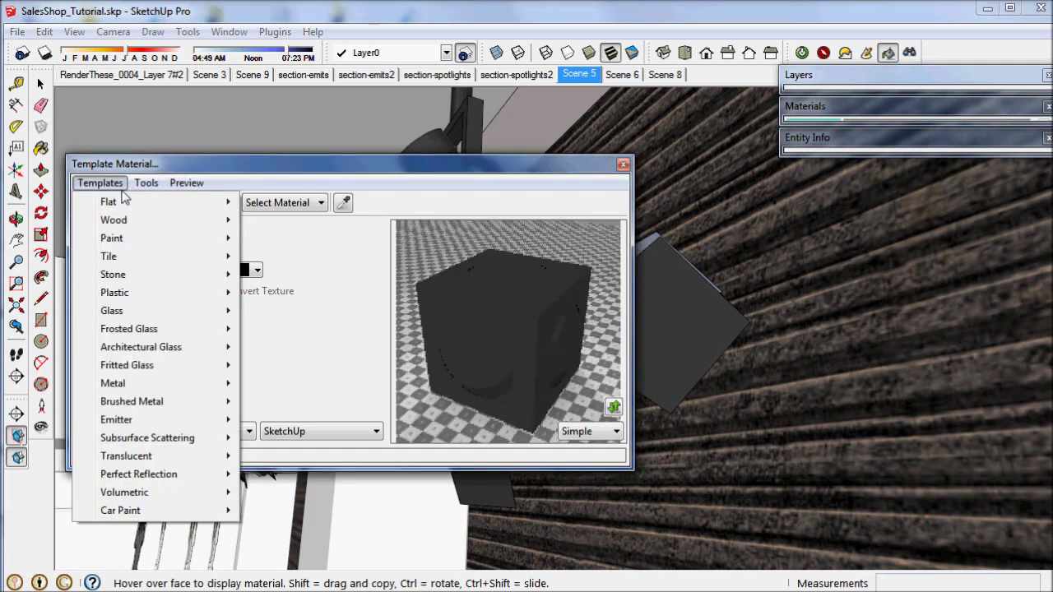
pyautogui.moveTo(169, 313)
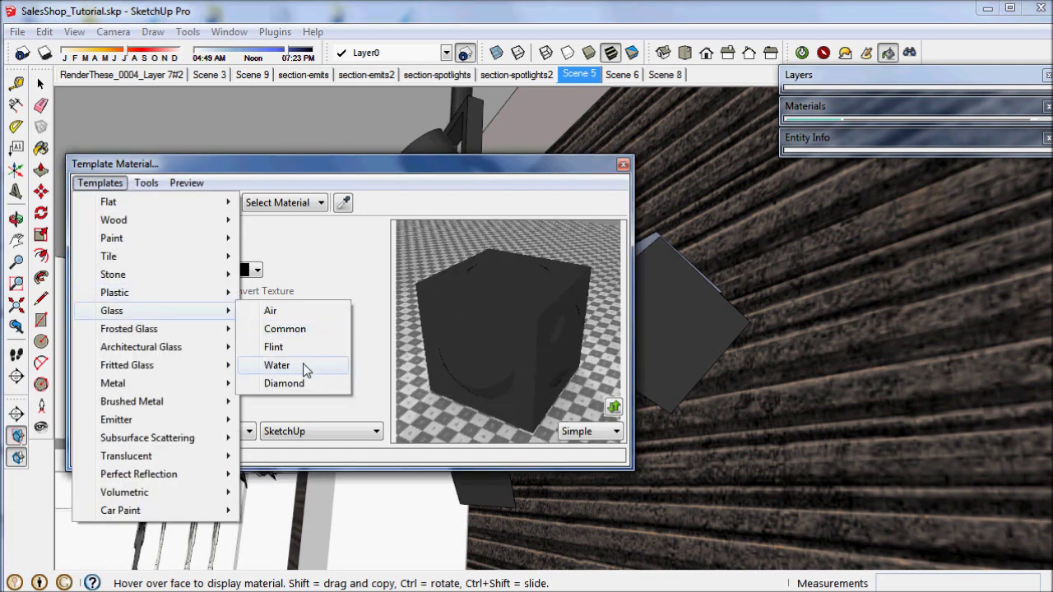
pyautogui.moveTo(194, 244)
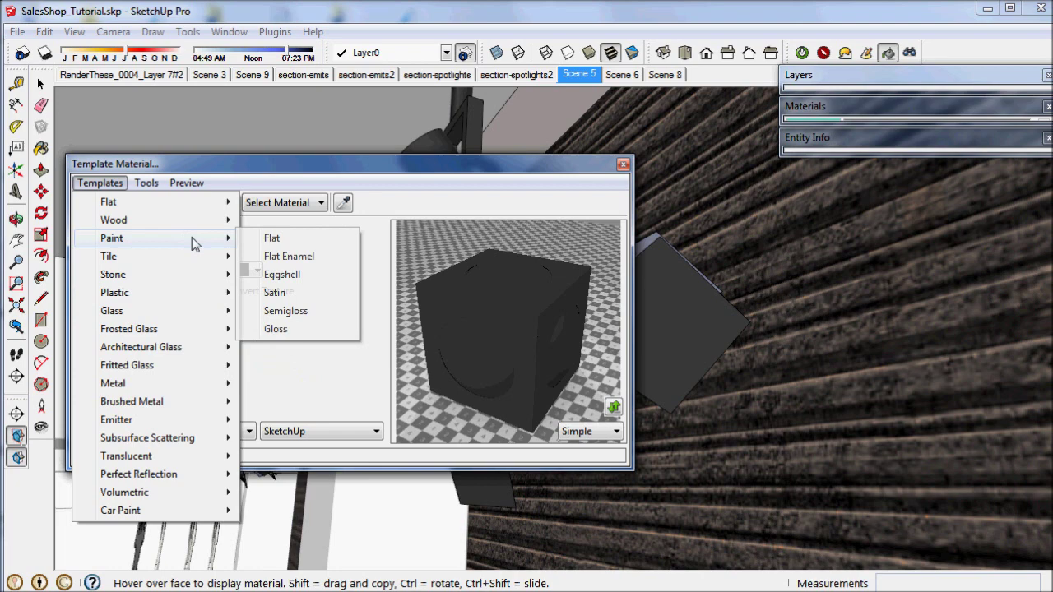
pyautogui.click(276, 329)
pyautogui.moveTo(587, 170); pyautogui.dragTo(575, 258)
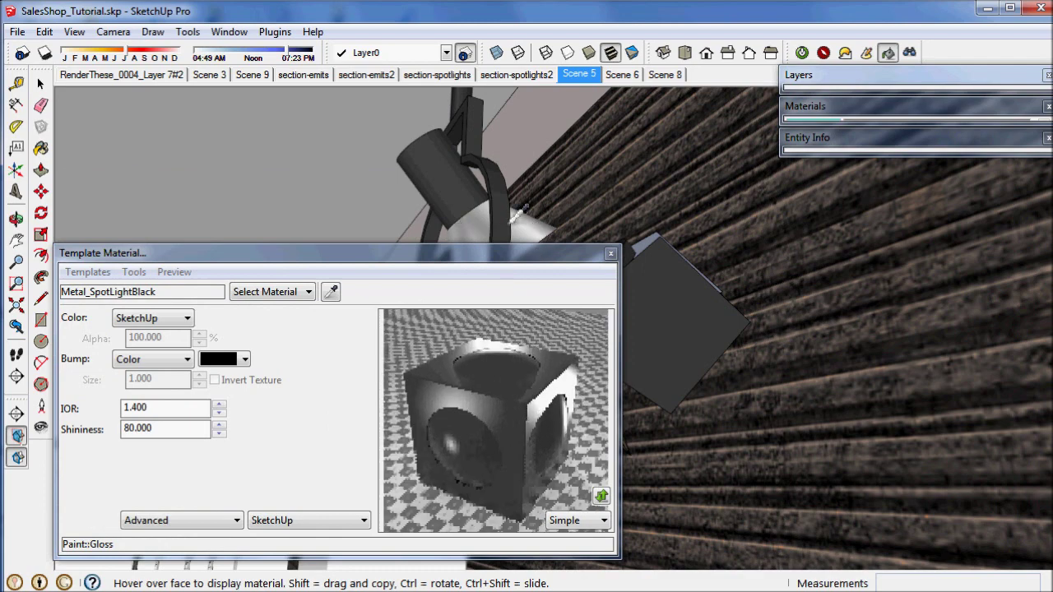
pyautogui.click(611, 254)
# Zoom out with the Select tool to show the full shop with counter, shelves and bench.
pyautogui.click(40, 85)
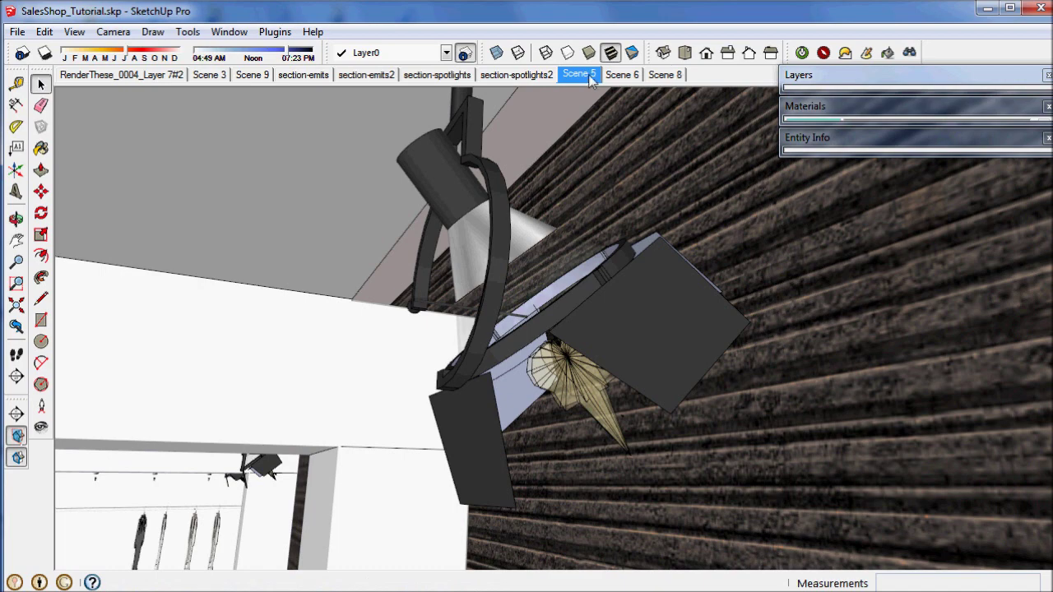
pyautogui.scroll(-5, 624, 225)
pyautogui.scroll(-6, 621, 374)
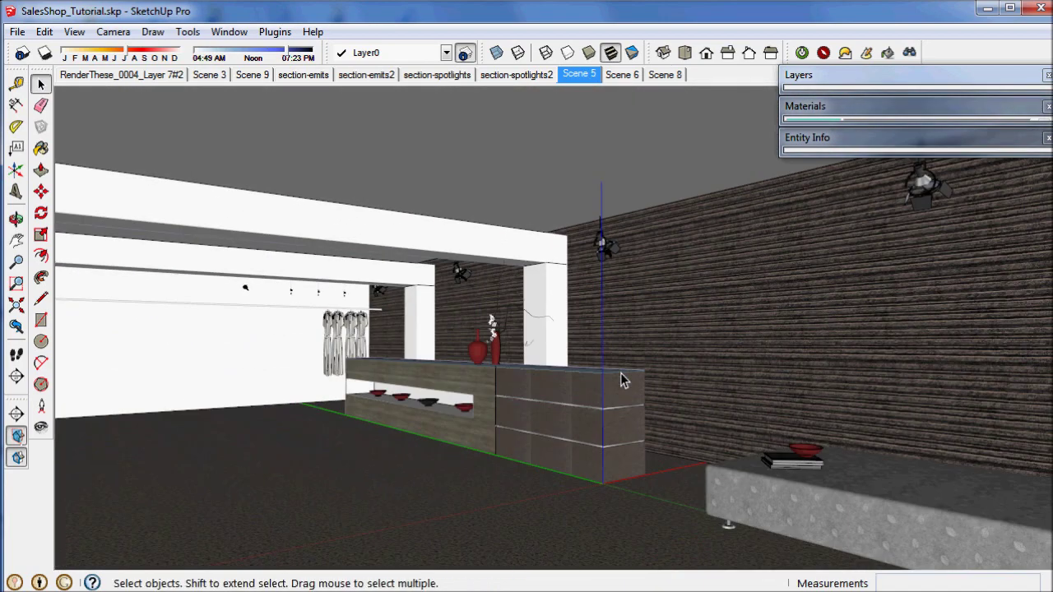